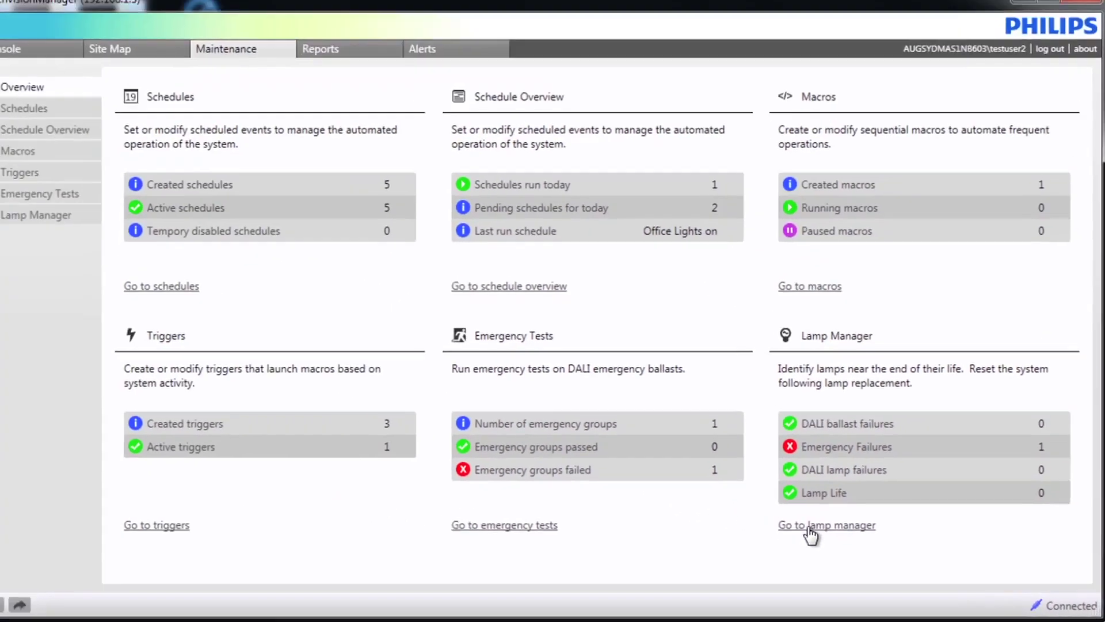
# - Open Lamp Manager and show the DALI Level floor plan with its areas listed
pyautogui.click(586, 453)
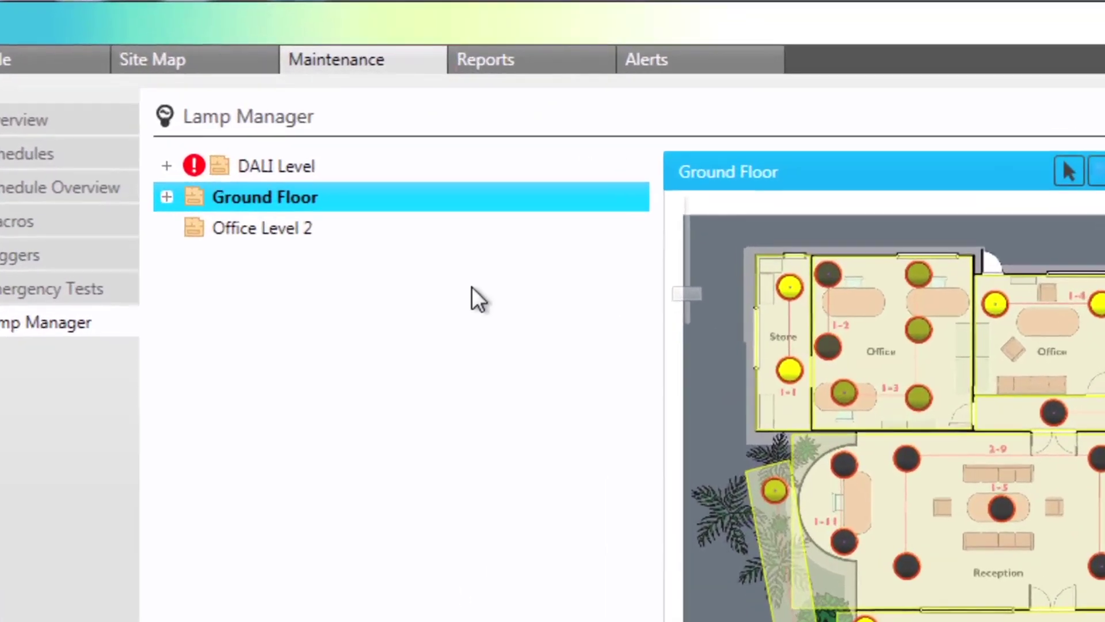
pyautogui.click(232, 167)
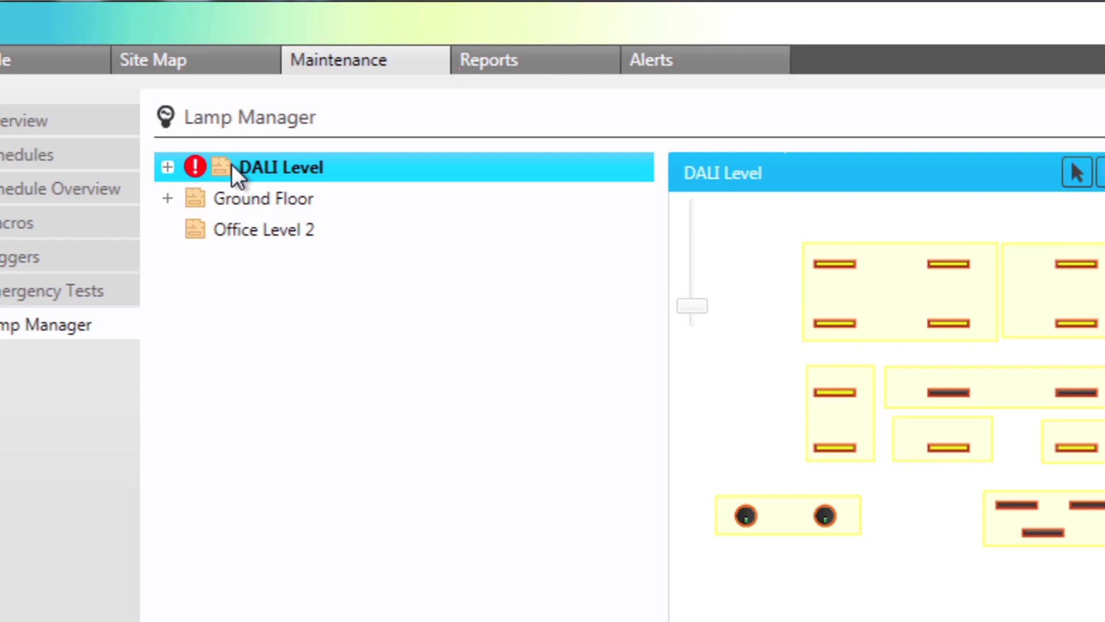
pyautogui.click(163, 167)
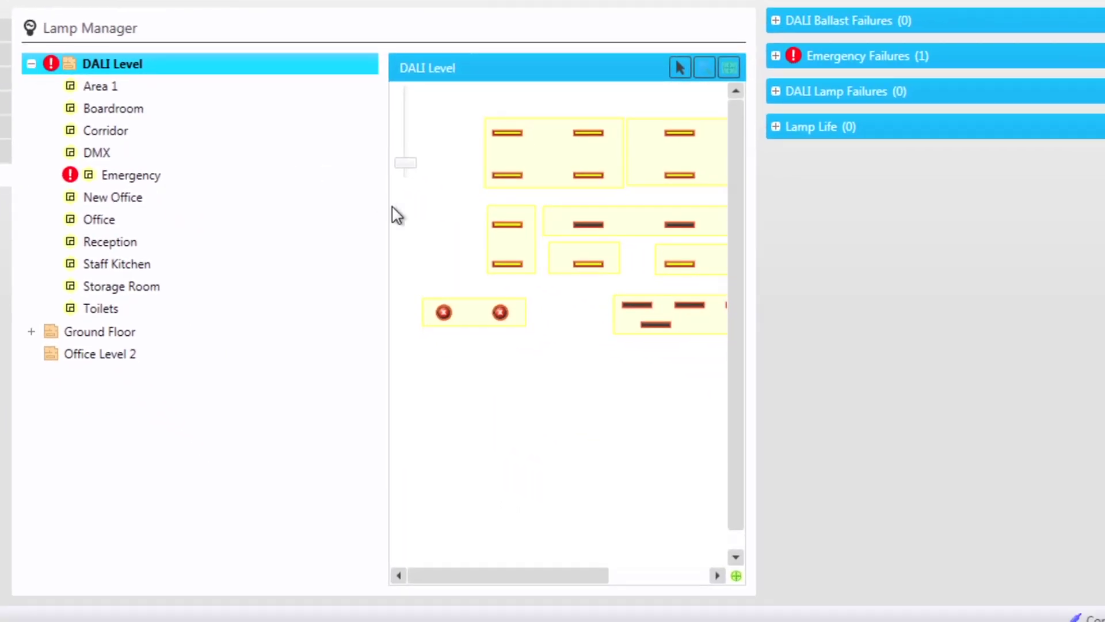
# - Expand the DALI Ballast Failures, Emergency Failures, DALI Lamp Failures and Lamp Life groups
pyautogui.moveTo(530, 263)
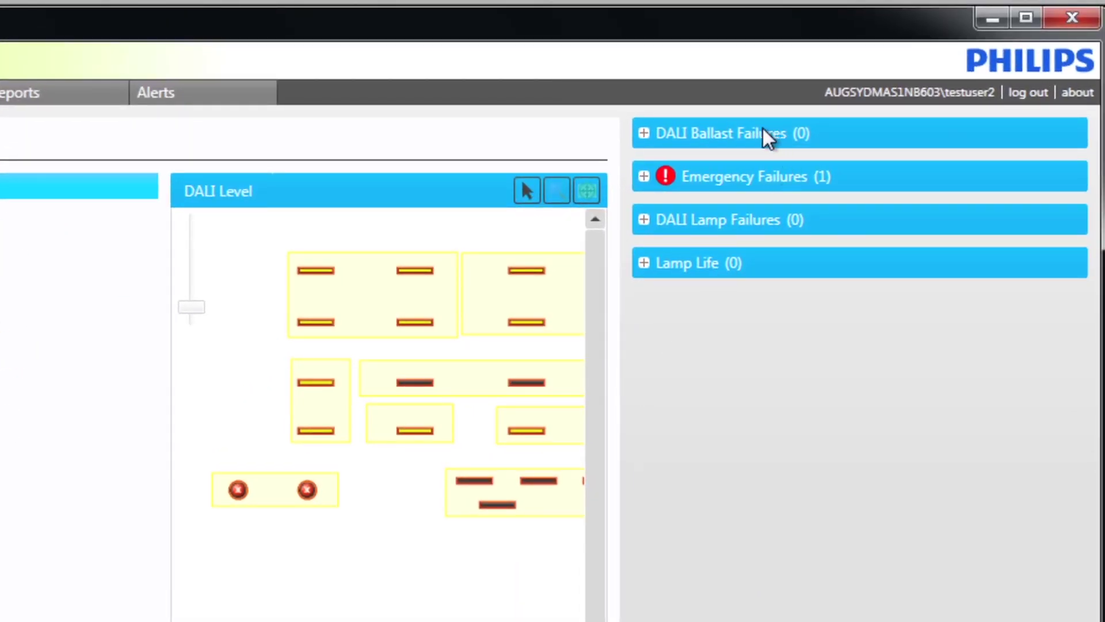
pyautogui.click(645, 134)
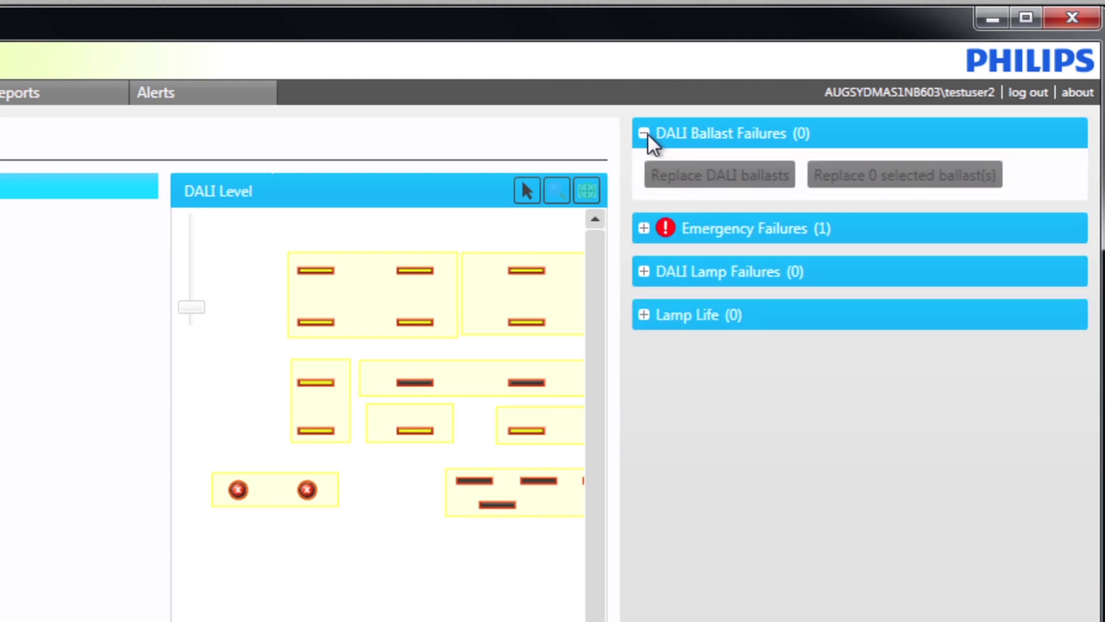
pyautogui.click(642, 230)
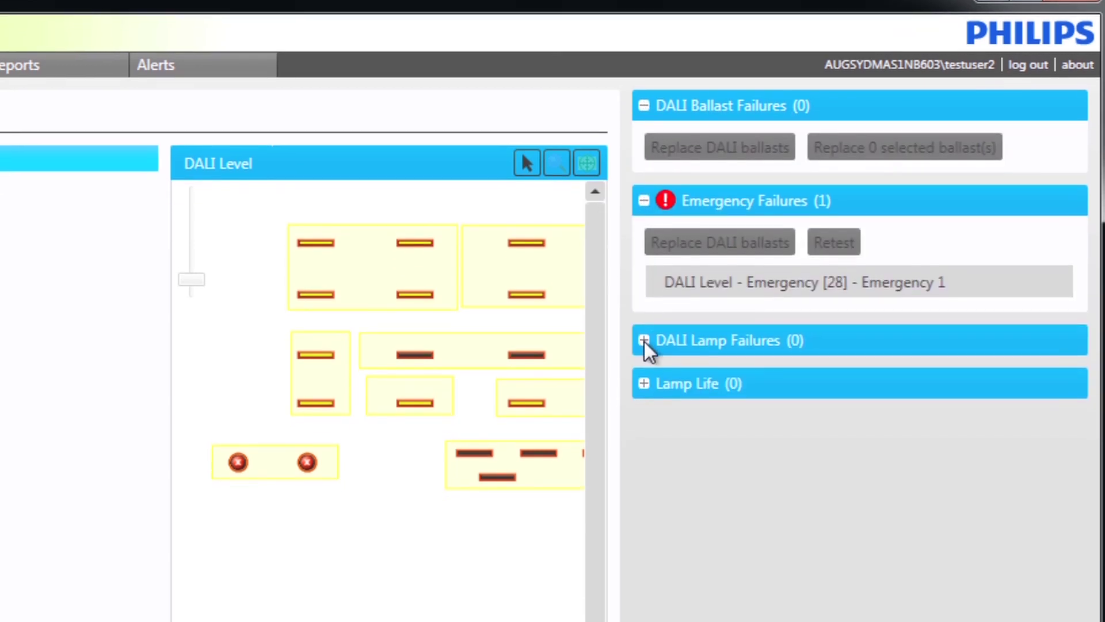
pyautogui.click(644, 340)
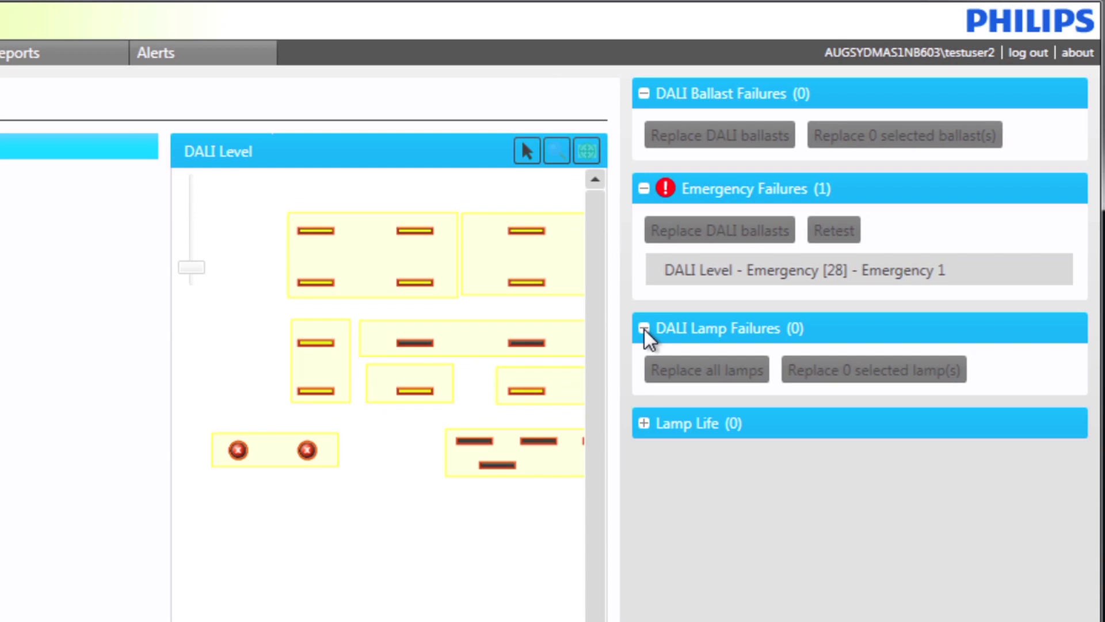
pyautogui.click(645, 422)
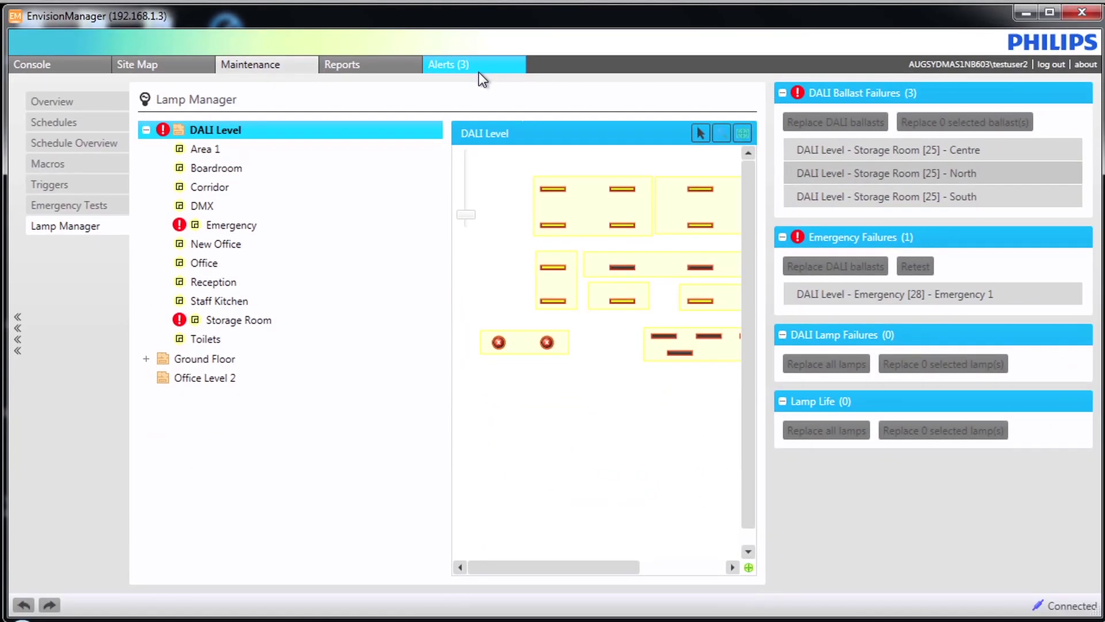
# - Review the open alerts, then follow the 'DALI Level - Storage Room' source link back to Lamp Manager
pyautogui.click(478, 71)
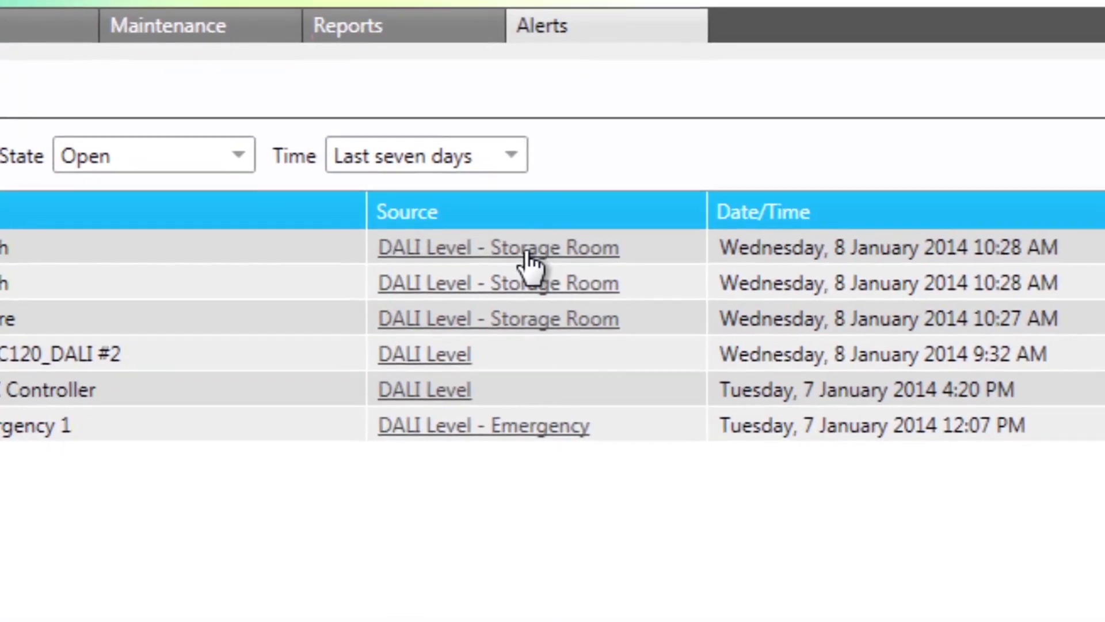
pyautogui.click(531, 248)
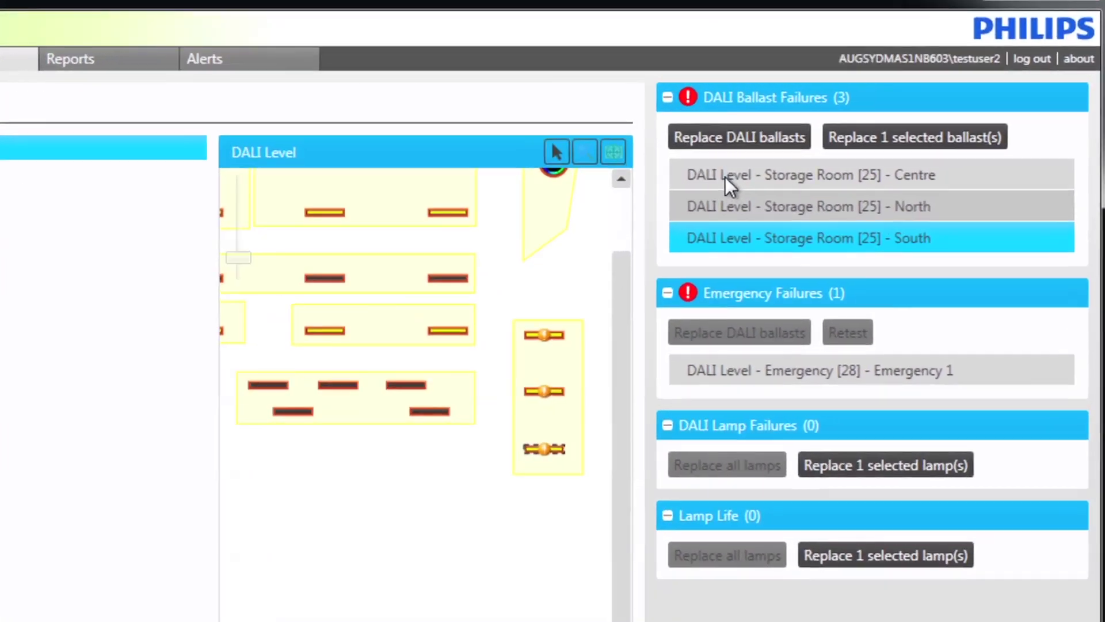
# - Select the Centre, North and South Storage Room ballasts and launch the DALI Ballast Replacement wizard
pyautogui.click(825, 152)
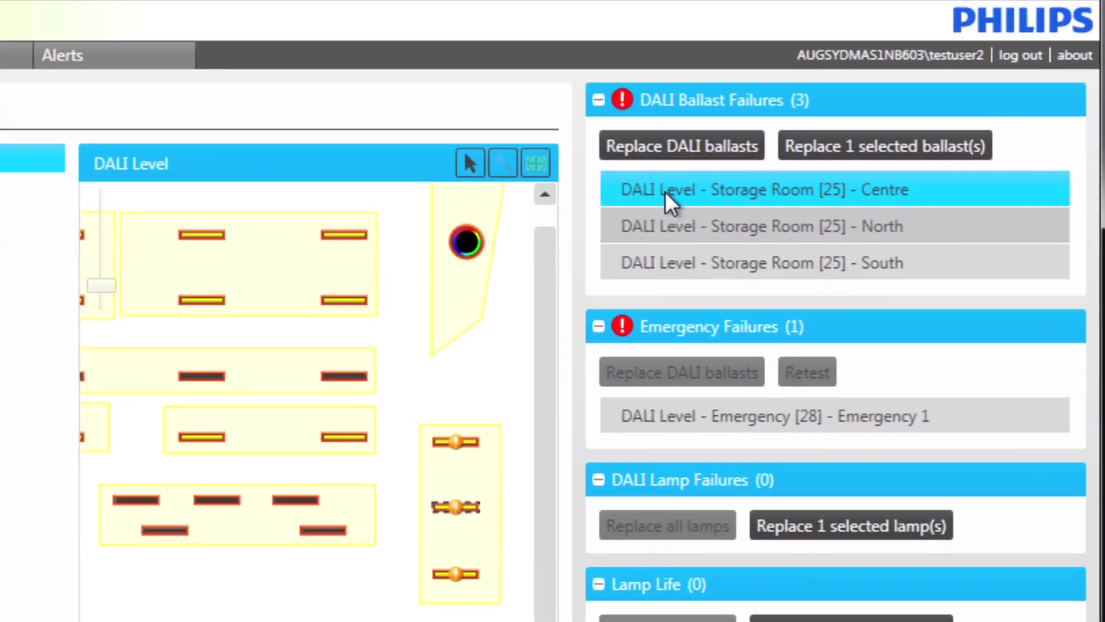
pyautogui.keyDown('shift'); pyautogui.click(647, 265); pyautogui.keyUp('shift')
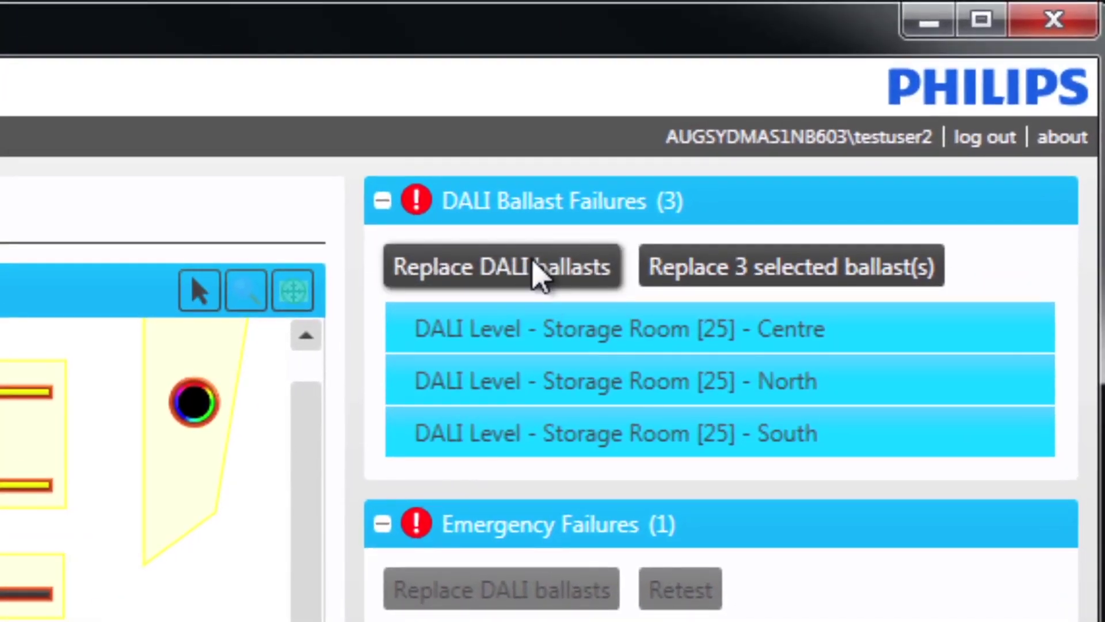
pyautogui.click(540, 271)
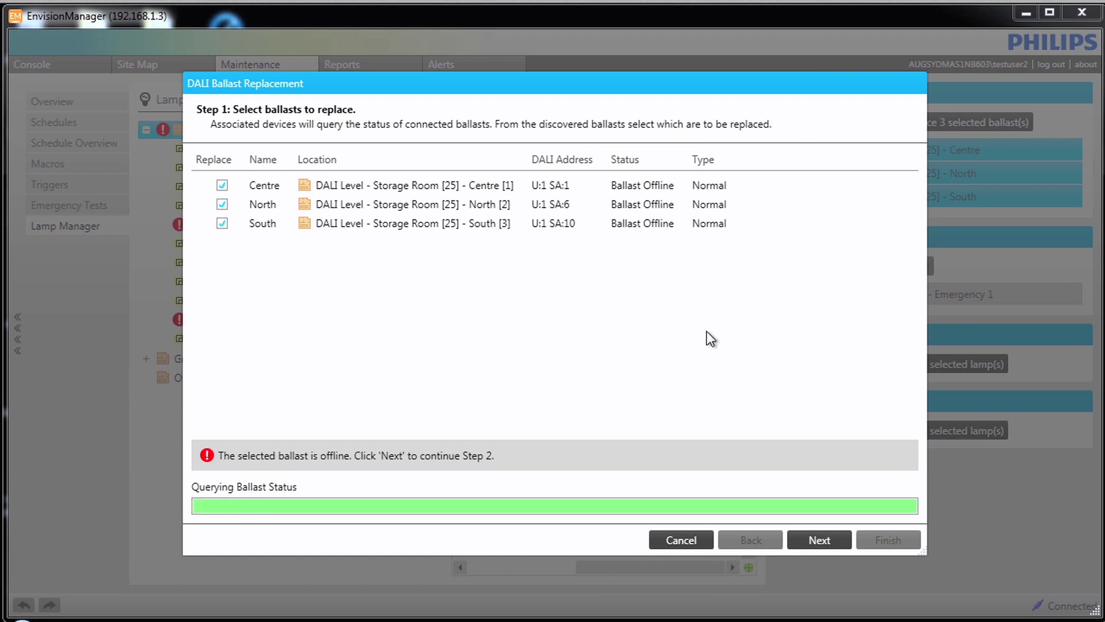
# - Map Centre to channel 44, North to 43 and South to 45, flashing Centre to identify it
pyautogui.click(819, 540)
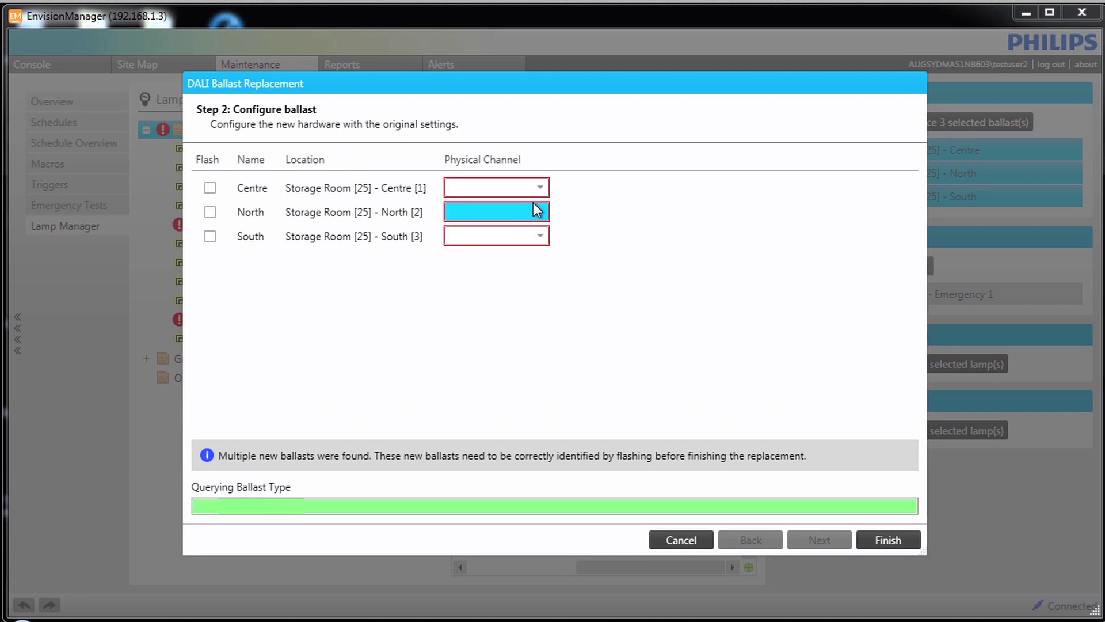
pyautogui.click(543, 188)
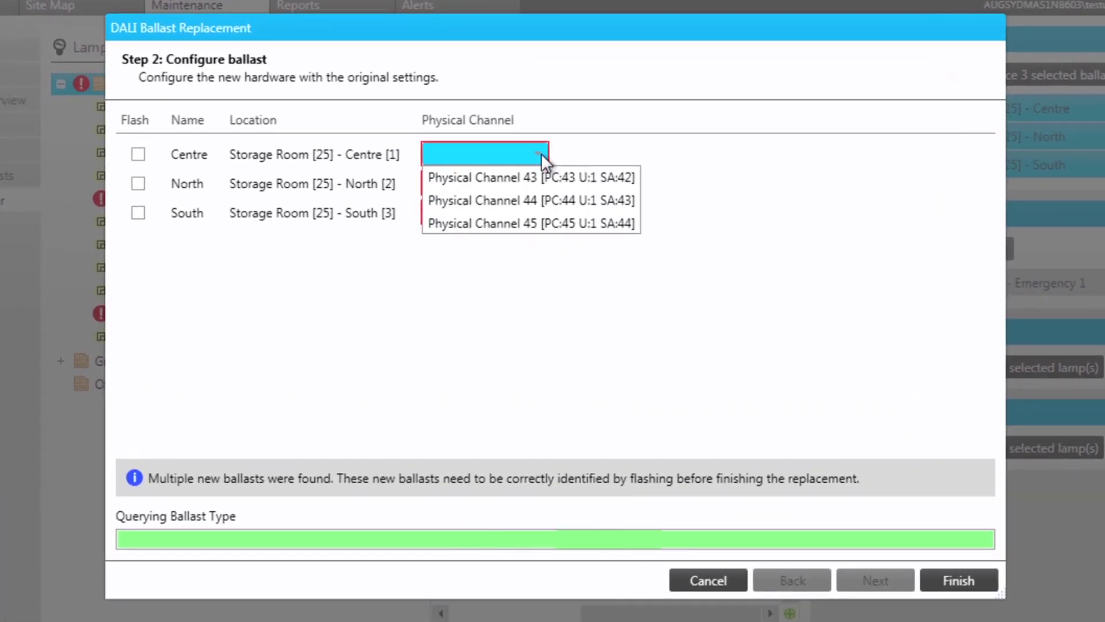
pyautogui.click(523, 200)
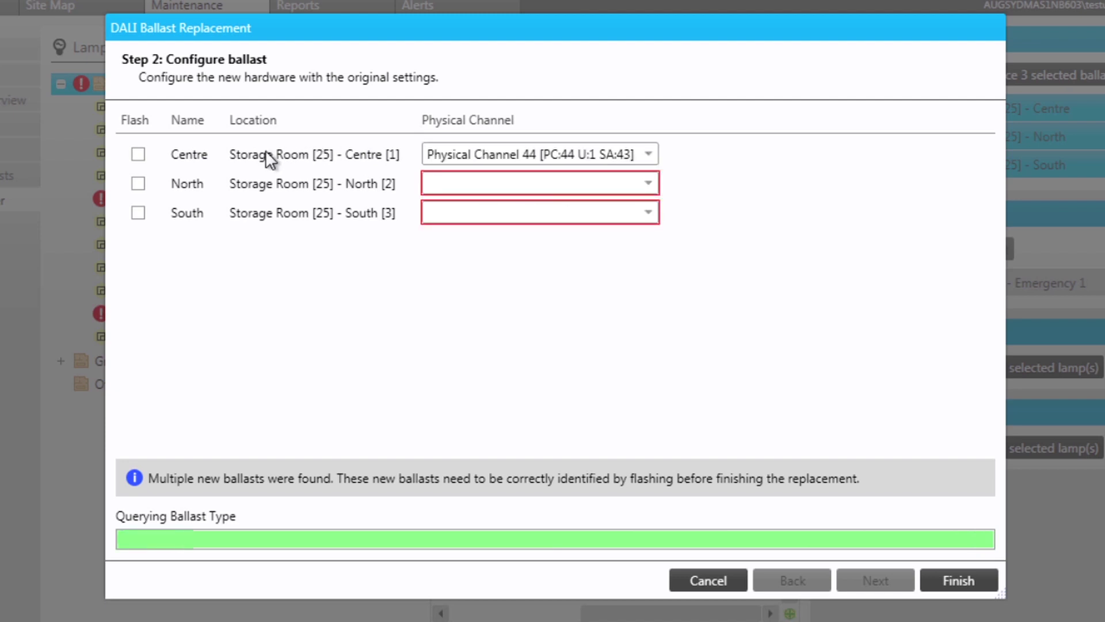
pyautogui.click(140, 151)
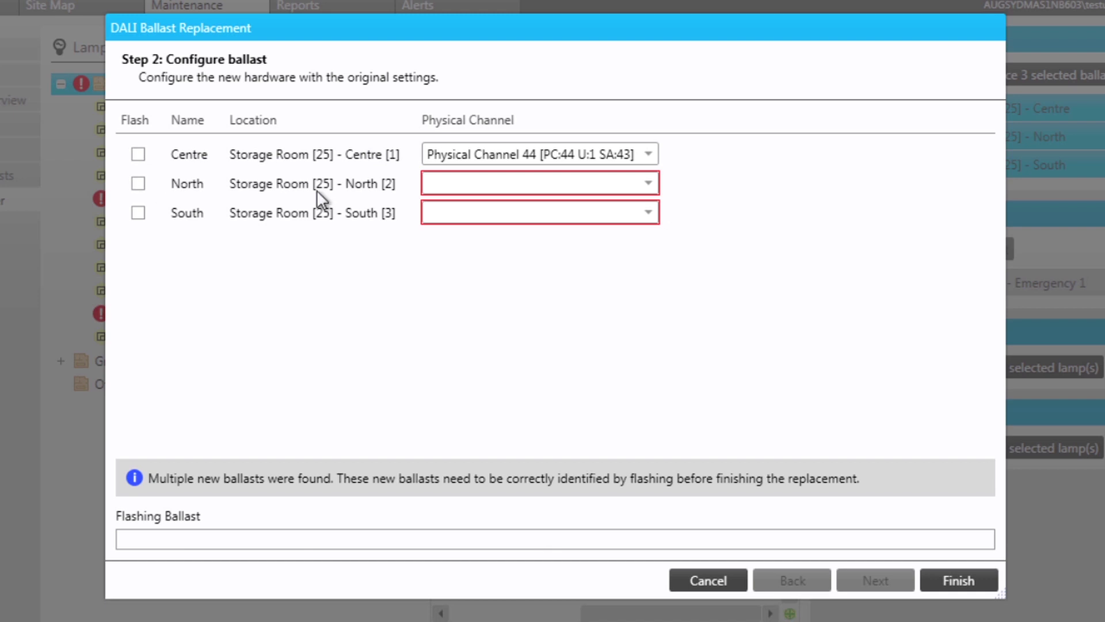
pyautogui.click(624, 184)
pyautogui.click(599, 249)
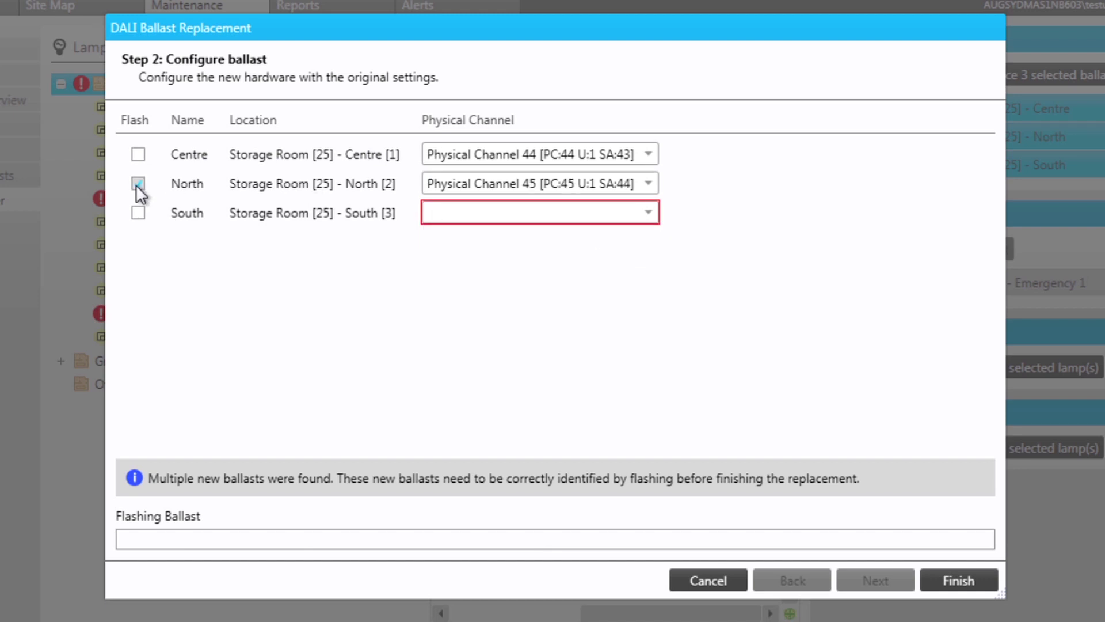
pyautogui.click(646, 214)
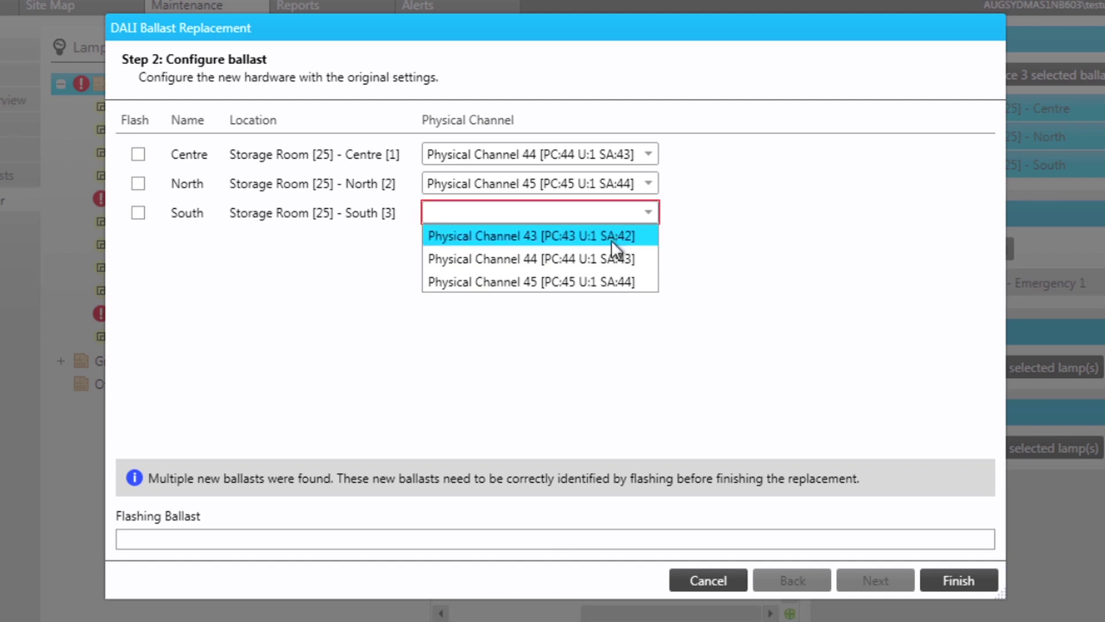
pyautogui.click(590, 281)
pyautogui.click(652, 188)
pyautogui.click(651, 188)
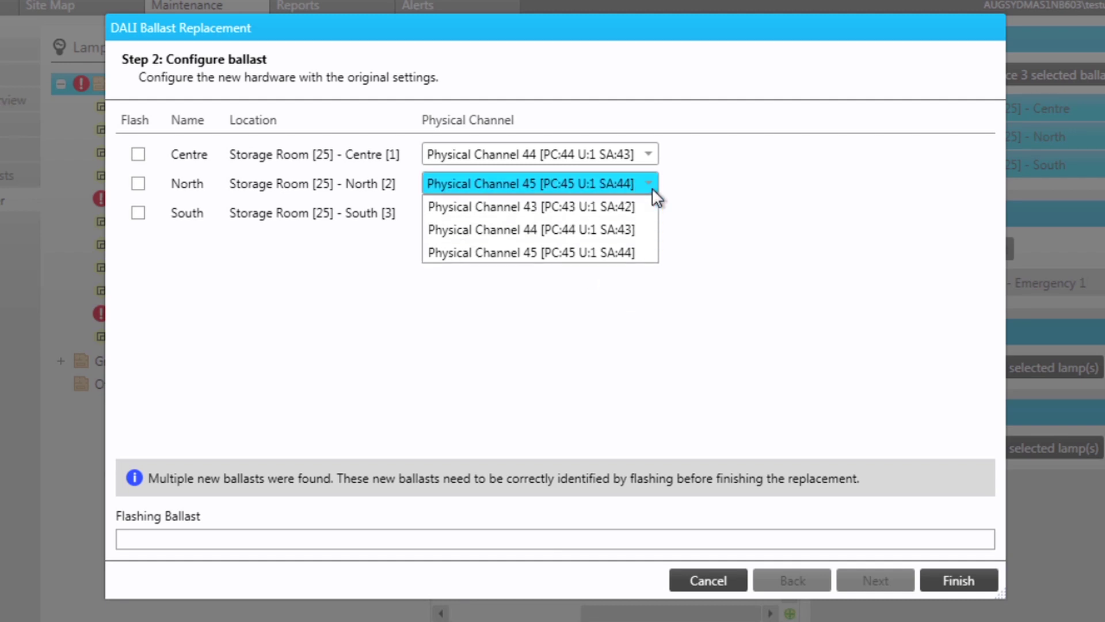
pyautogui.click(622, 203)
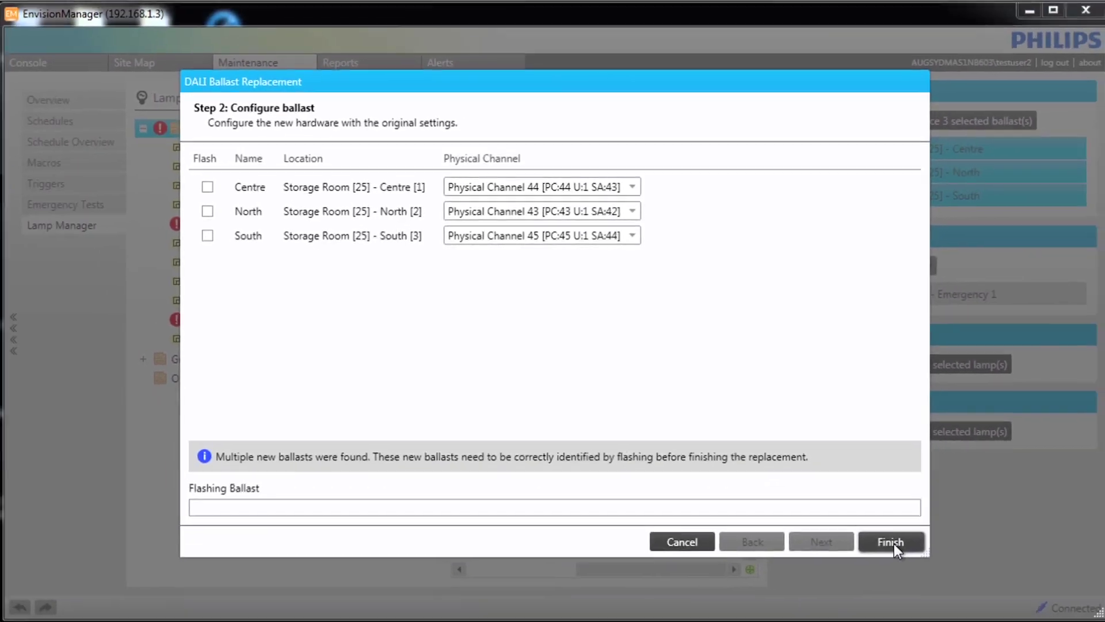
# - Finish the DALI Ballast Replacement wizard to clear the three Storage Room ballast failures
pyautogui.click(892, 542)
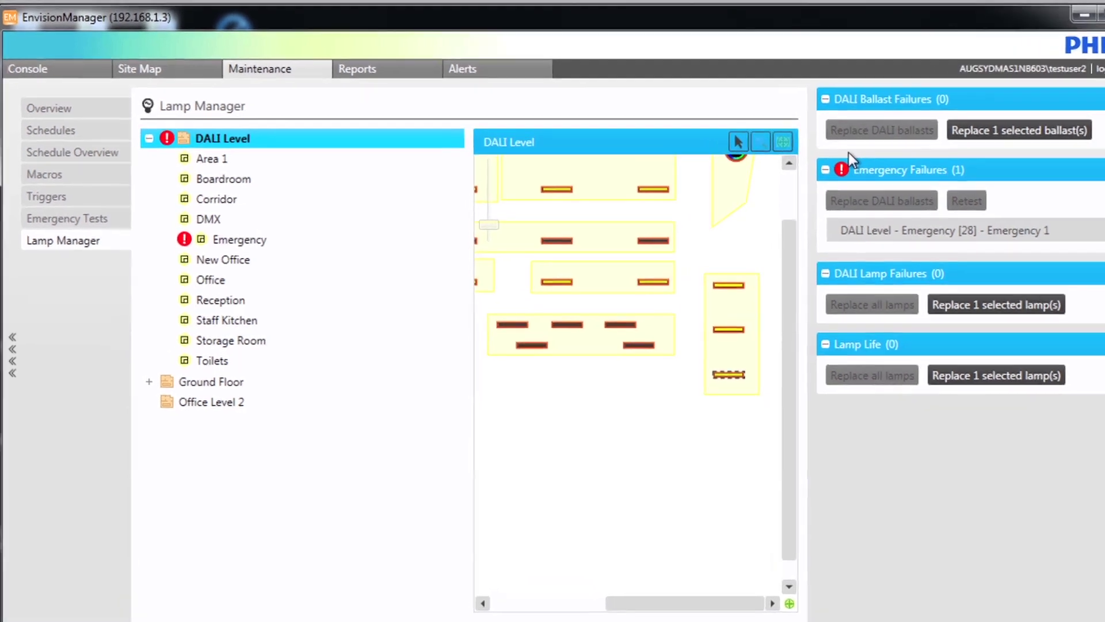
# - Filter the Alerts list to show only Restored alerts
pyautogui.click(492, 70)
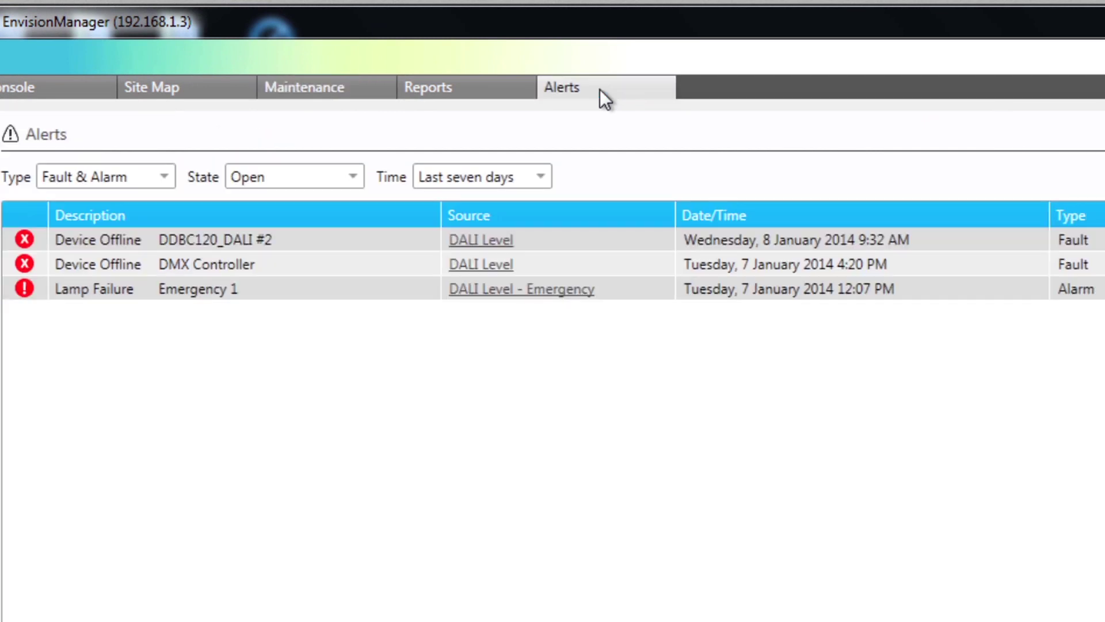
pyautogui.click(360, 177)
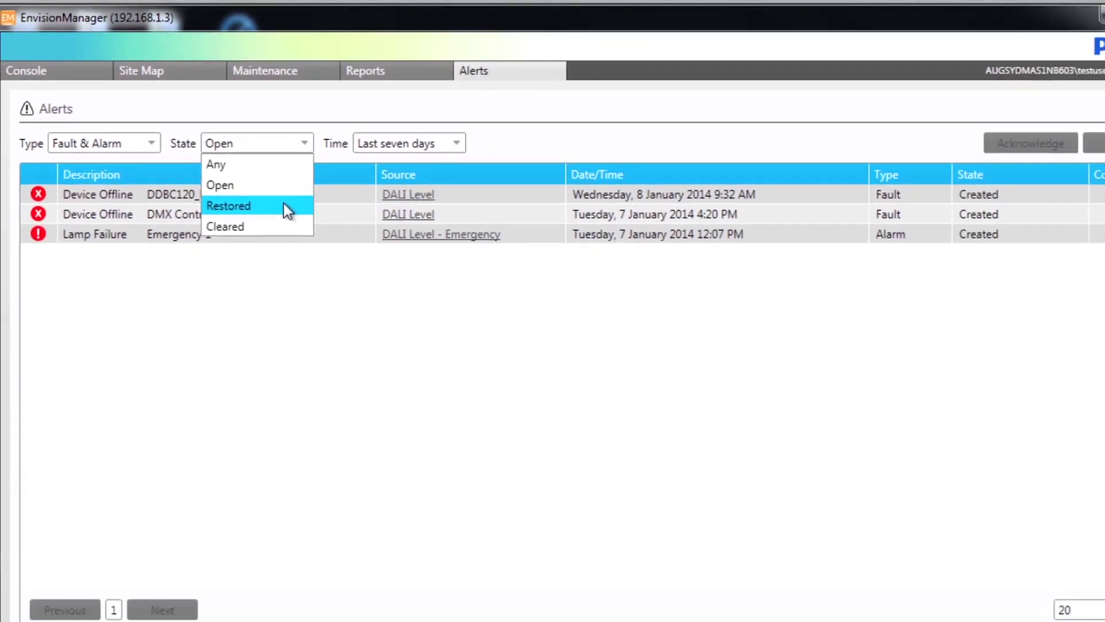
pyautogui.click(284, 205)
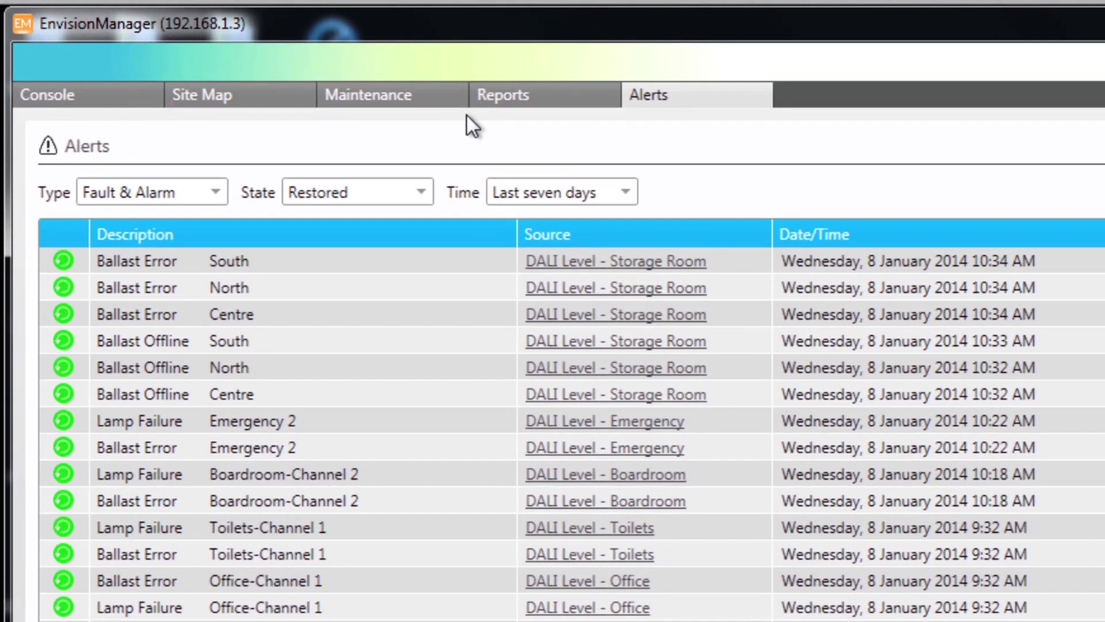
# - Return to Lamp Manager via the Maintenance tab and select the Emergency 1 failure
pyautogui.click(430, 93)
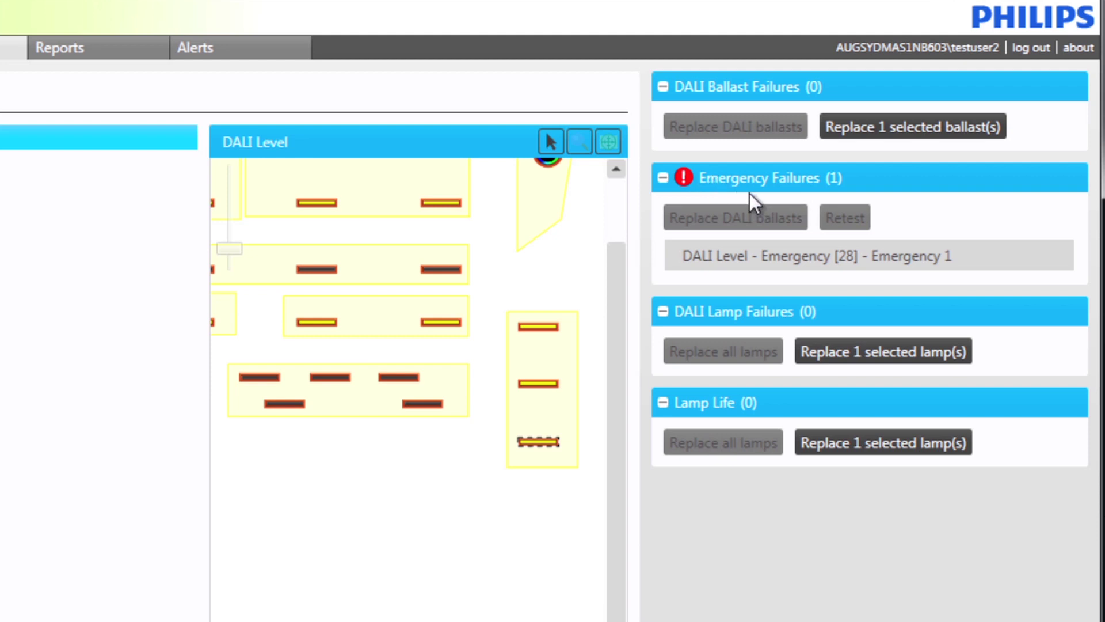
pyautogui.click(750, 256)
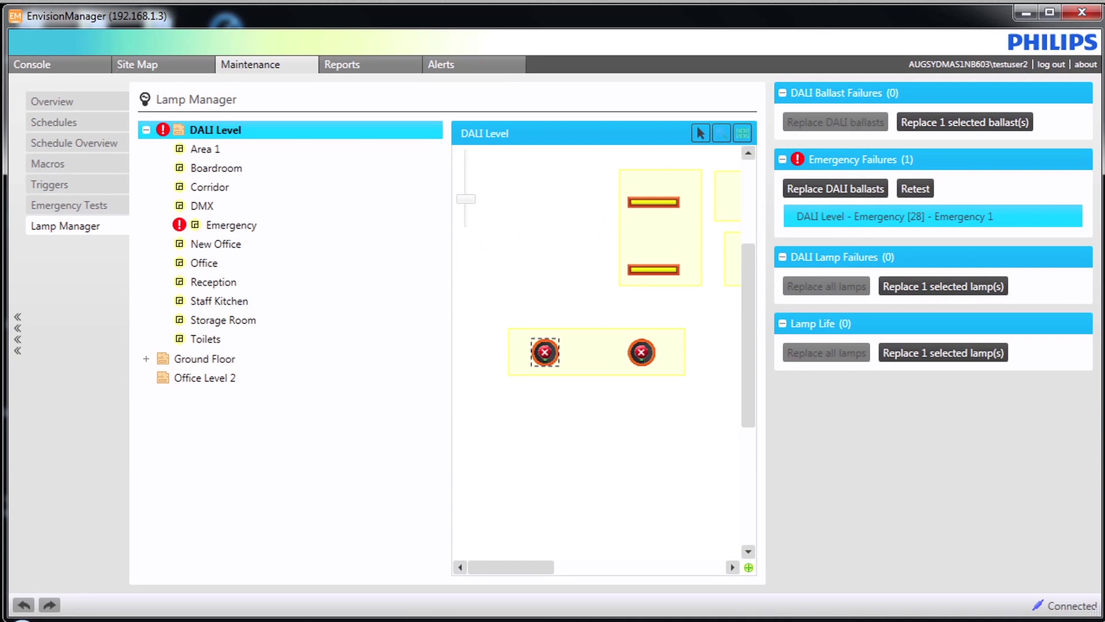
# - Collapse the Emergency Failures and DALI Ballast Failures groups
pyautogui.click(782, 160)
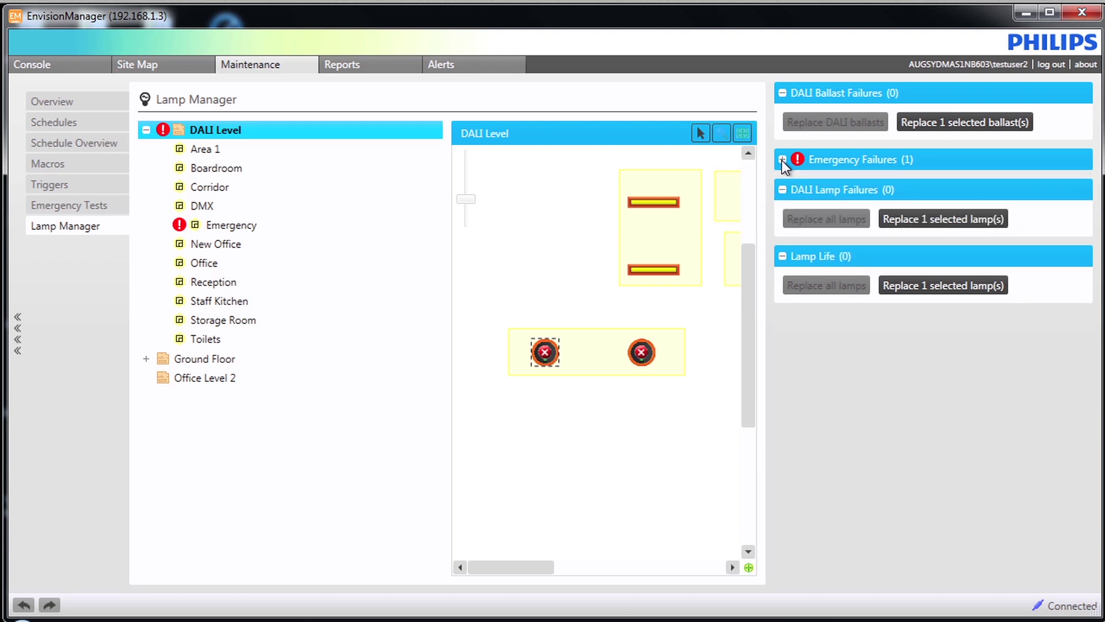
pyautogui.click(784, 93)
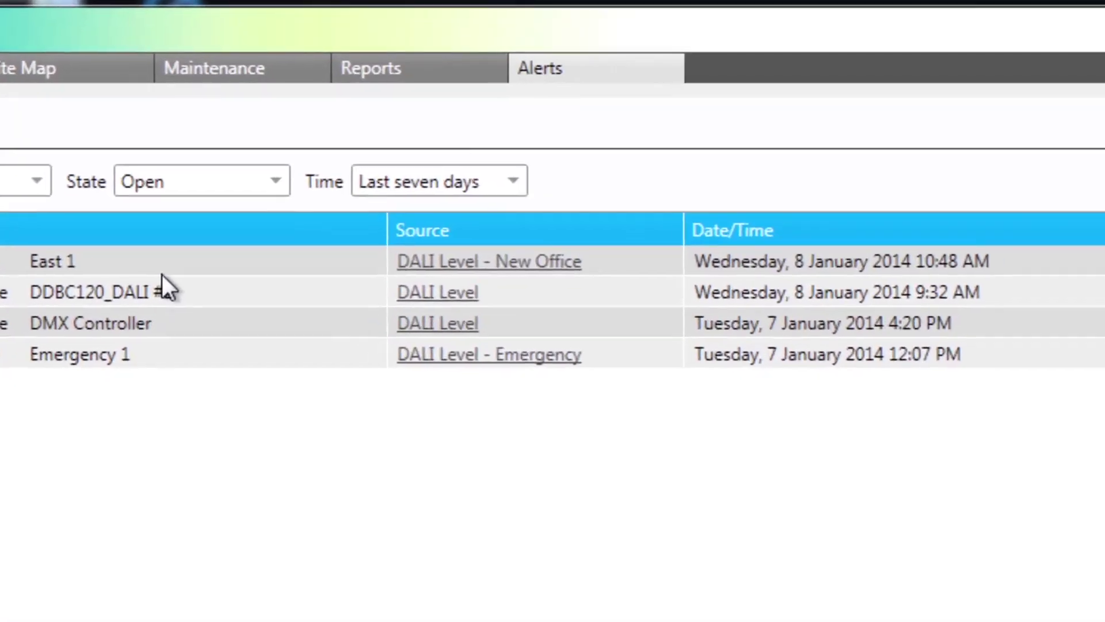
# - Follow the 'DALI Level - New Office' alert link and open the replacement dialog for lamp East 1
pyautogui.click(452, 275)
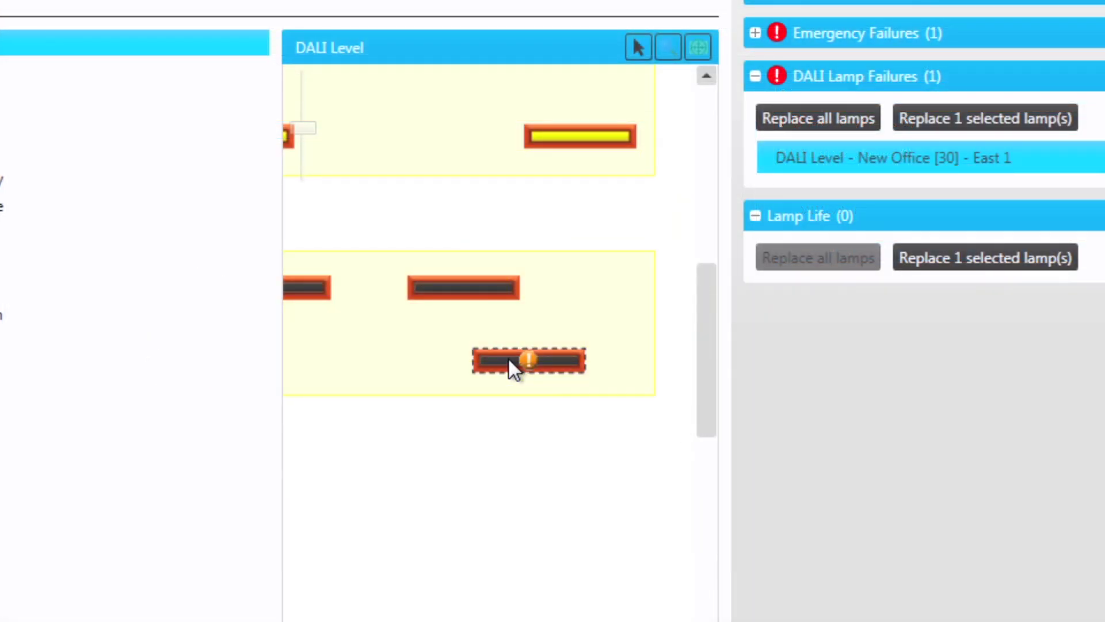
pyautogui.moveTo(606, 351)
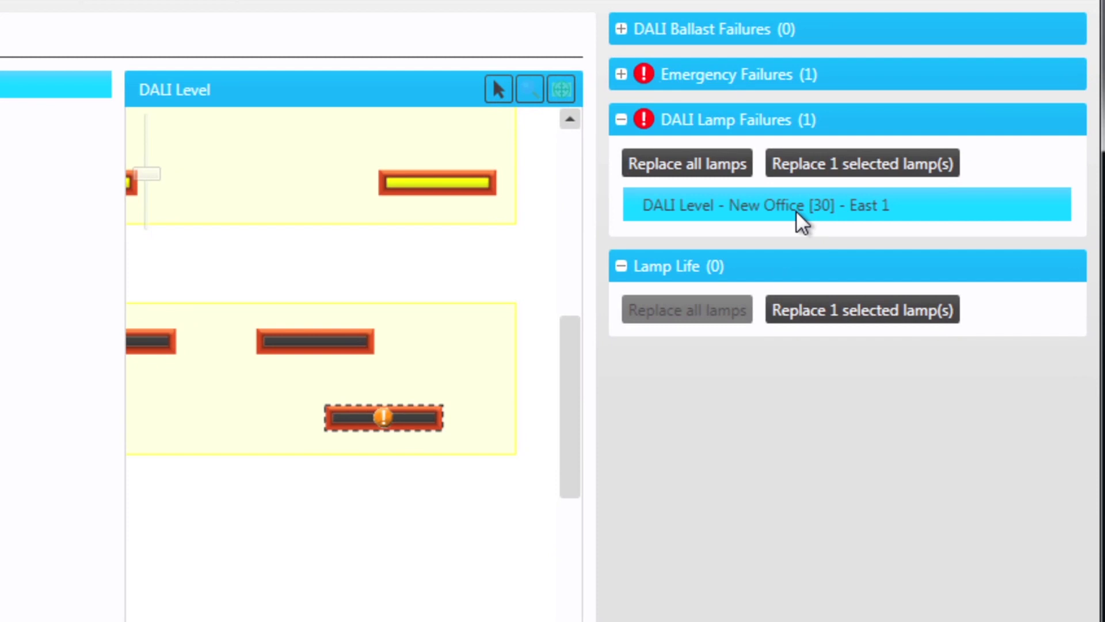
pyautogui.click(823, 165)
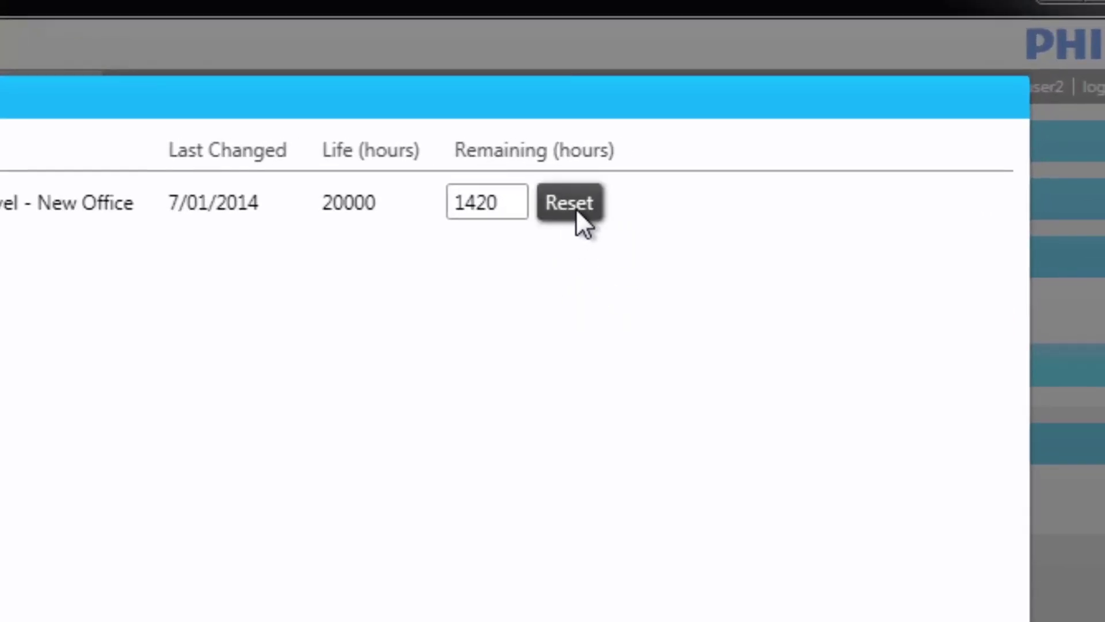
# - Reset East 1's remaining lamp life to 20000 hours and confirm the replacement
pyautogui.click(576, 209)
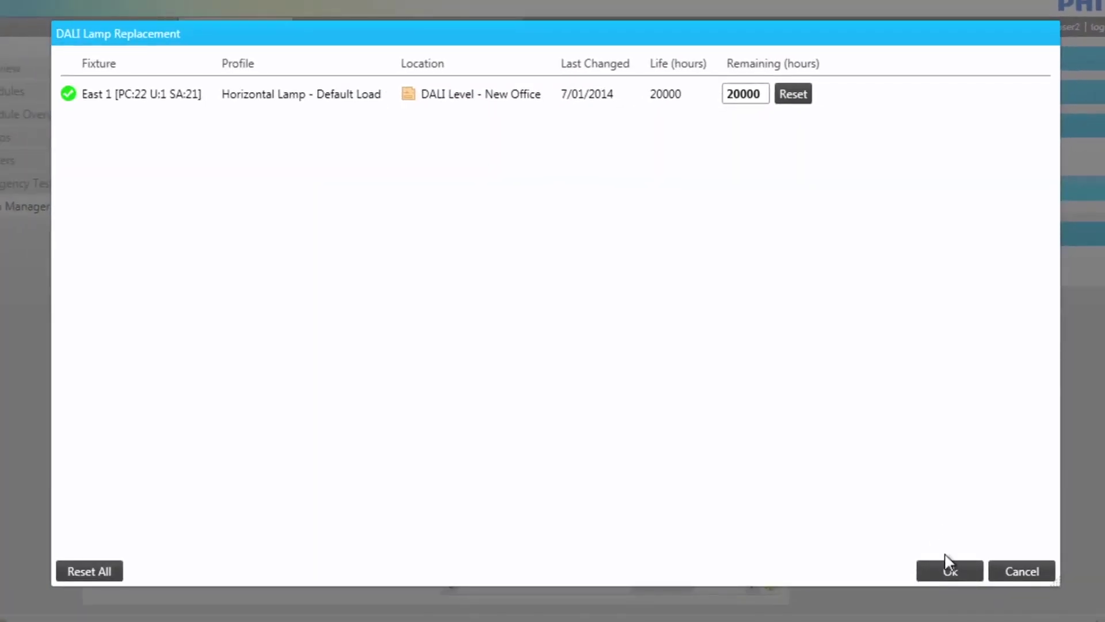
pyautogui.click(948, 567)
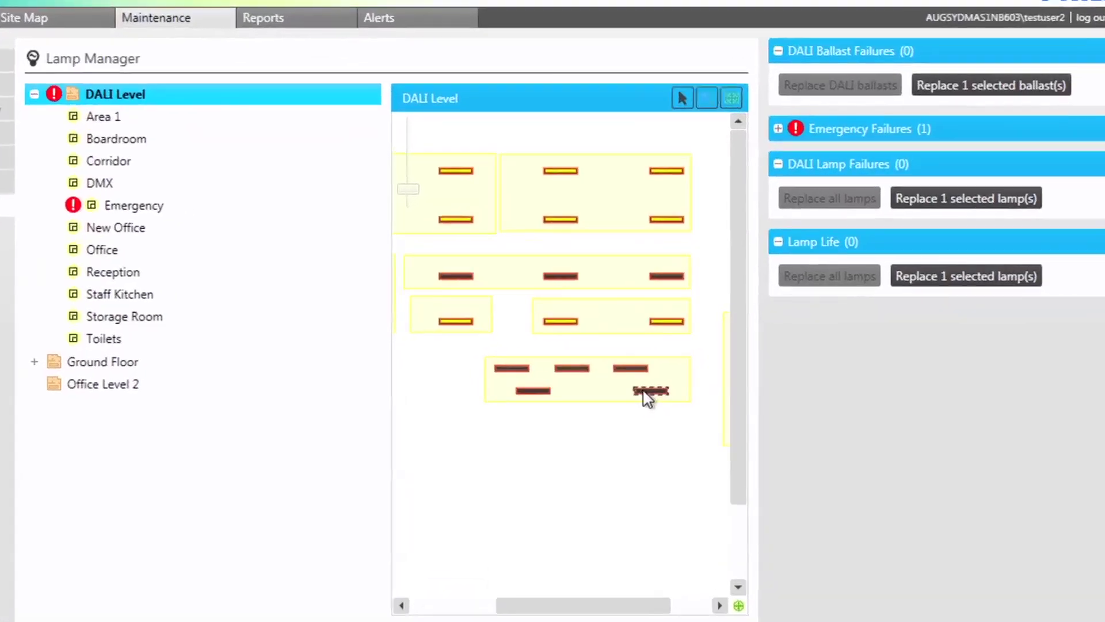
pyautogui.moveTo(667, 381)
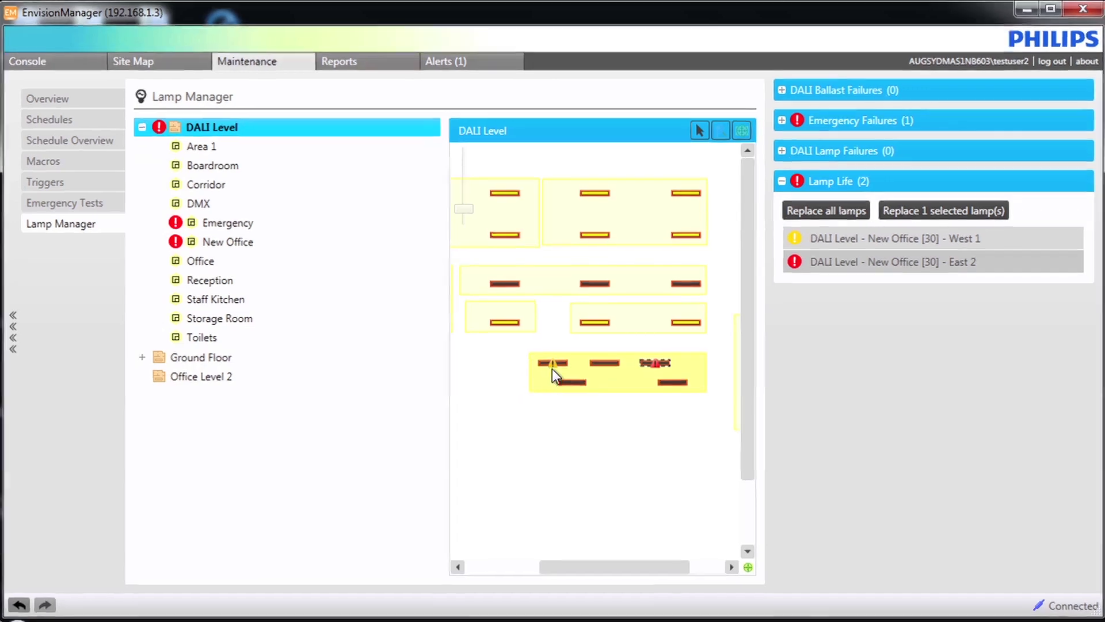
pyautogui.click(556, 365)
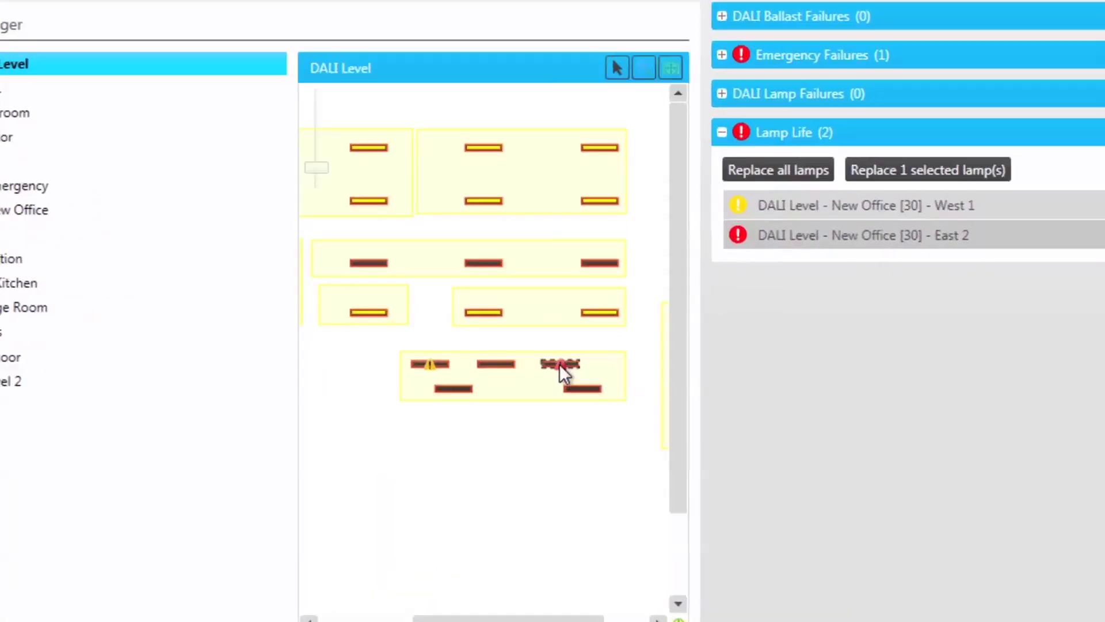
pyautogui.moveTo(656, 363)
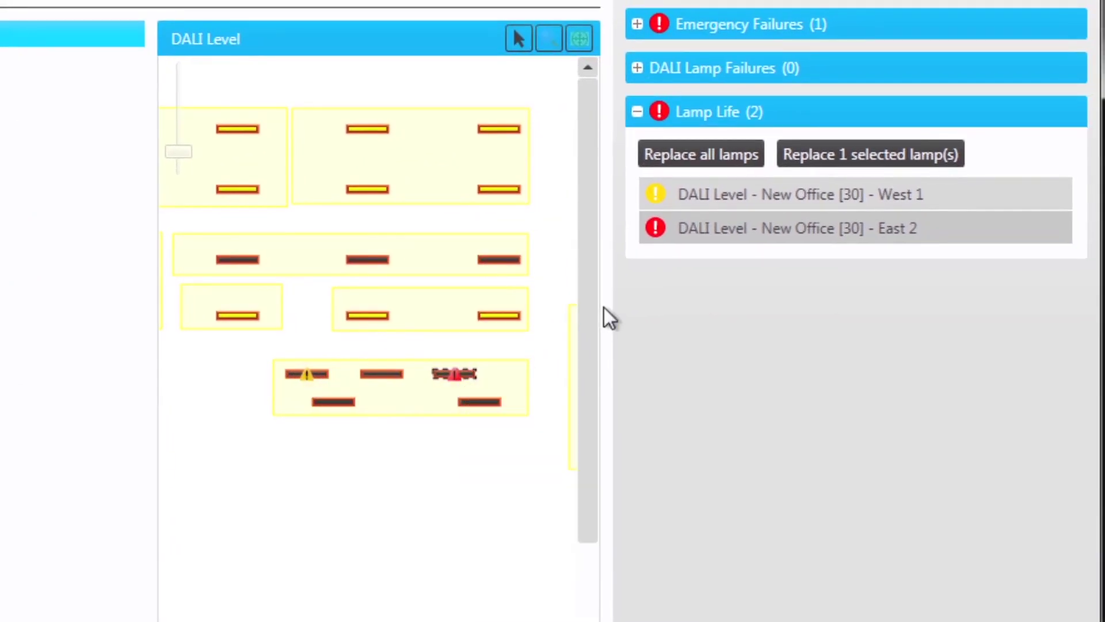
# - Replace the West 1 lamp from the Lamp Life list, resetting its remaining runtime from 495 to 20000 hours
pyautogui.click(744, 195)
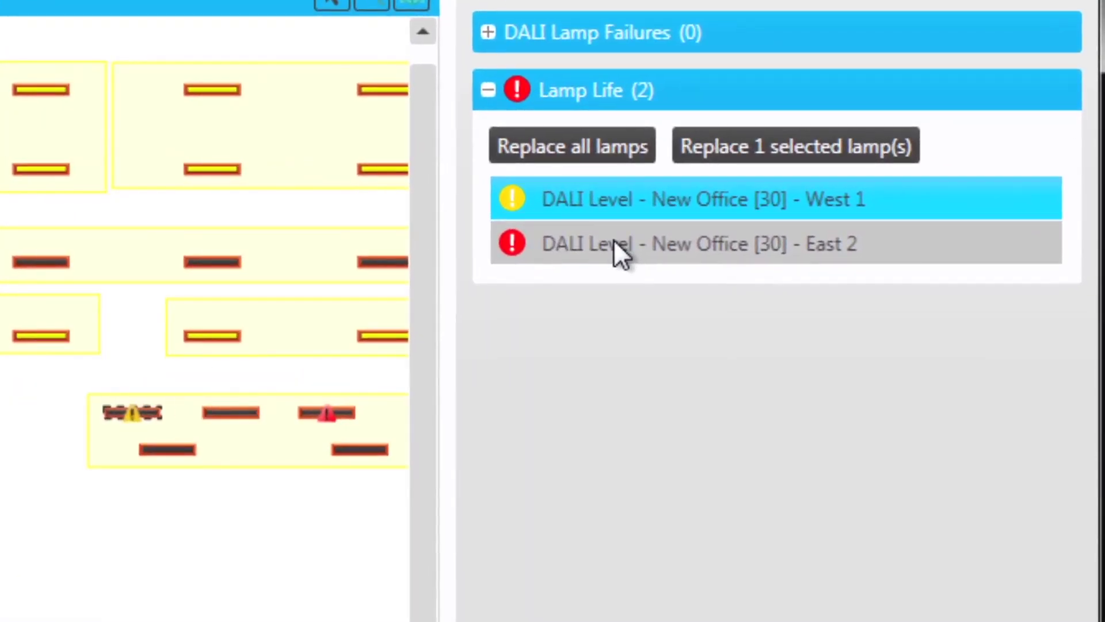
pyautogui.click(734, 151)
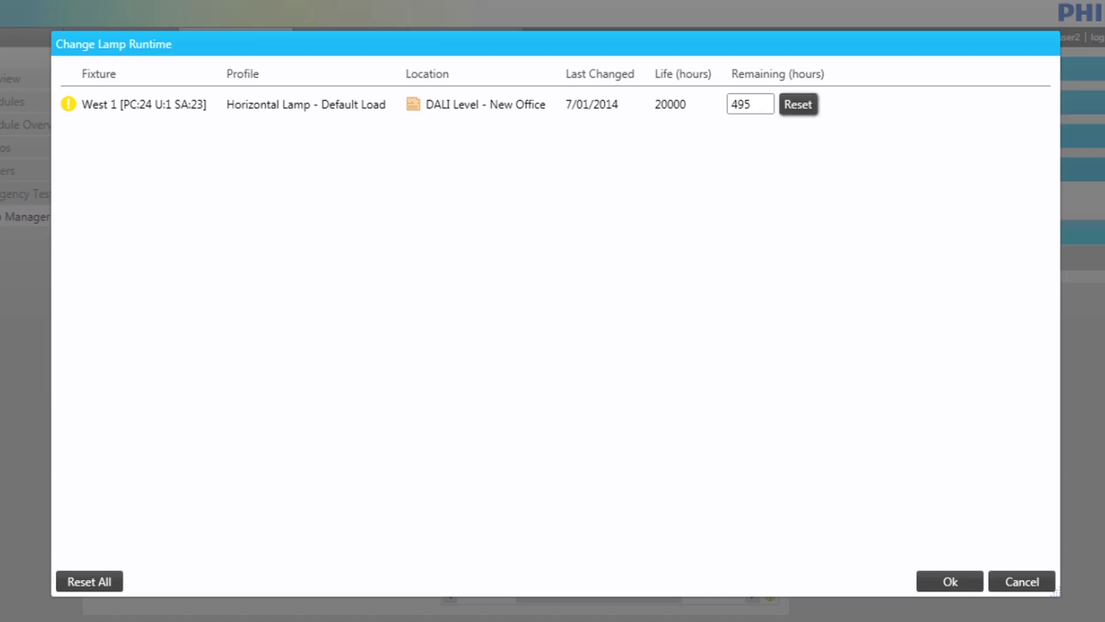
pyautogui.click(802, 107)
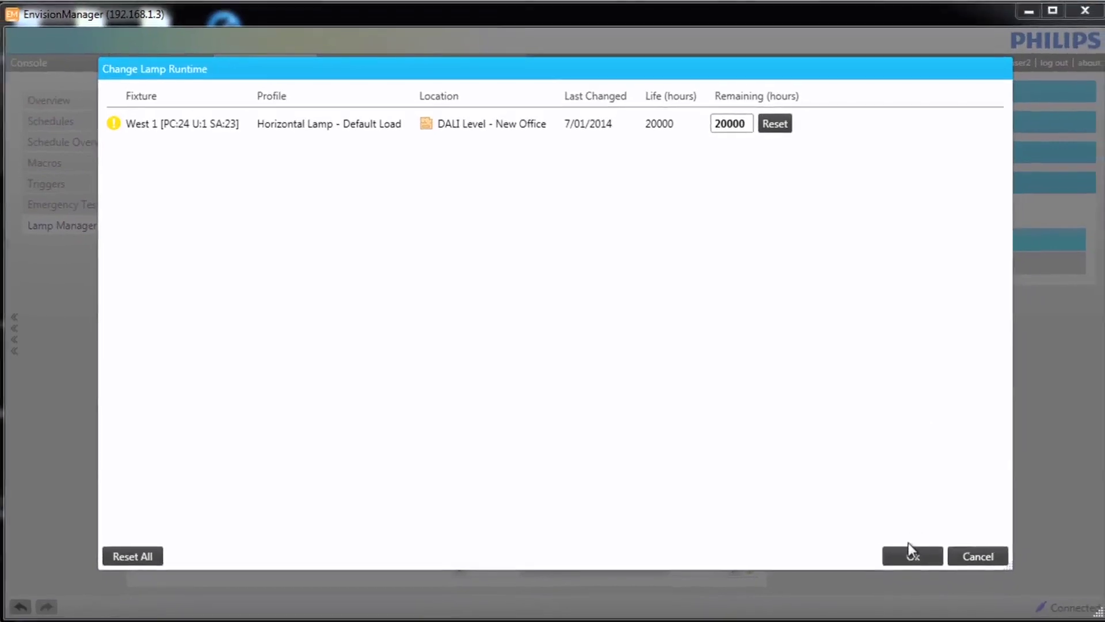
pyautogui.click(905, 551)
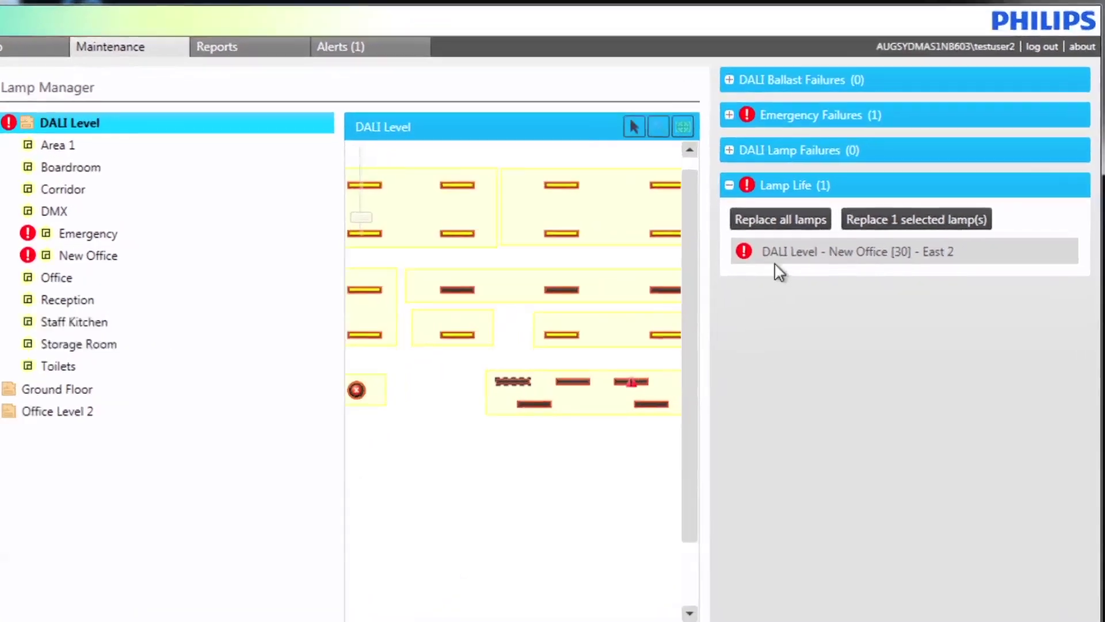
# - Replace the East 2 lamp, resetting its runtime from -10 to 20000 hours so Lamp Life shows 0 entries
pyautogui.click(830, 242)
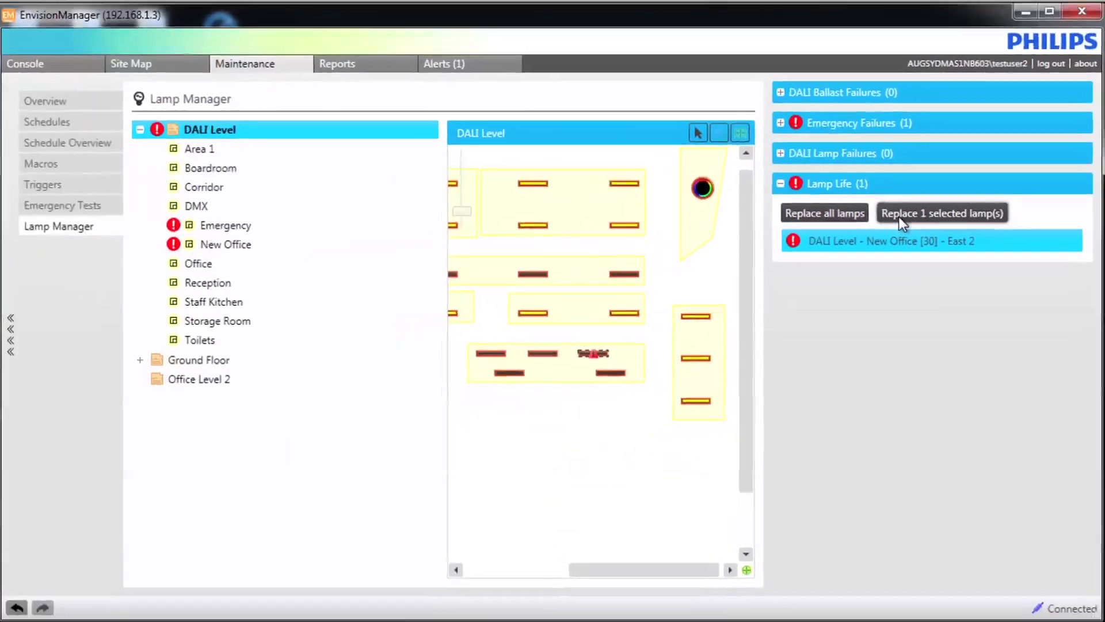
pyautogui.click(899, 216)
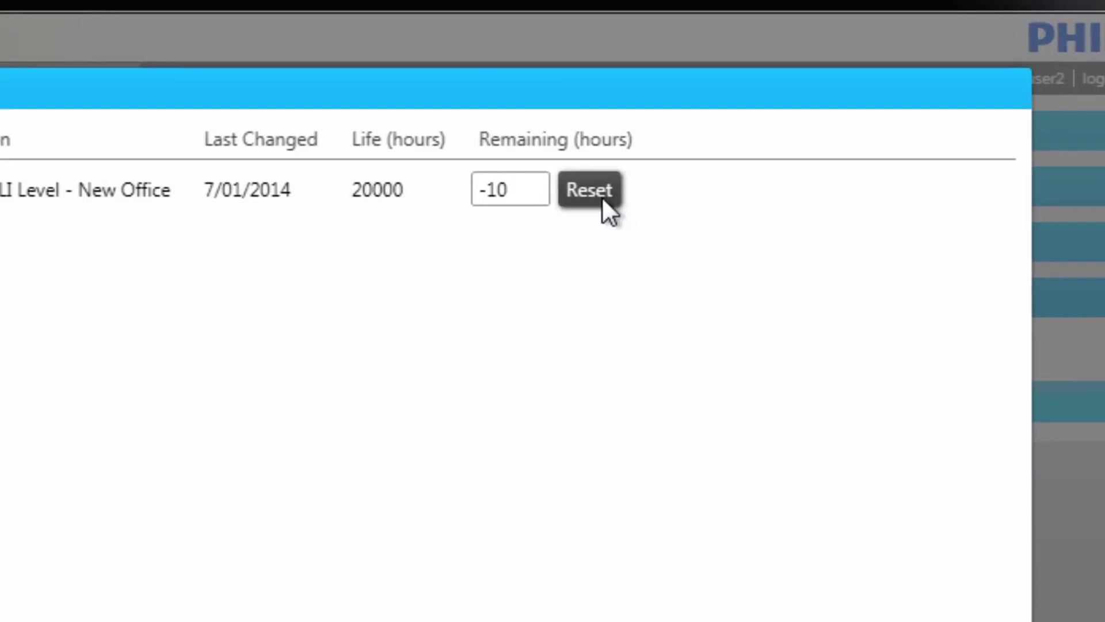
pyautogui.click(602, 195)
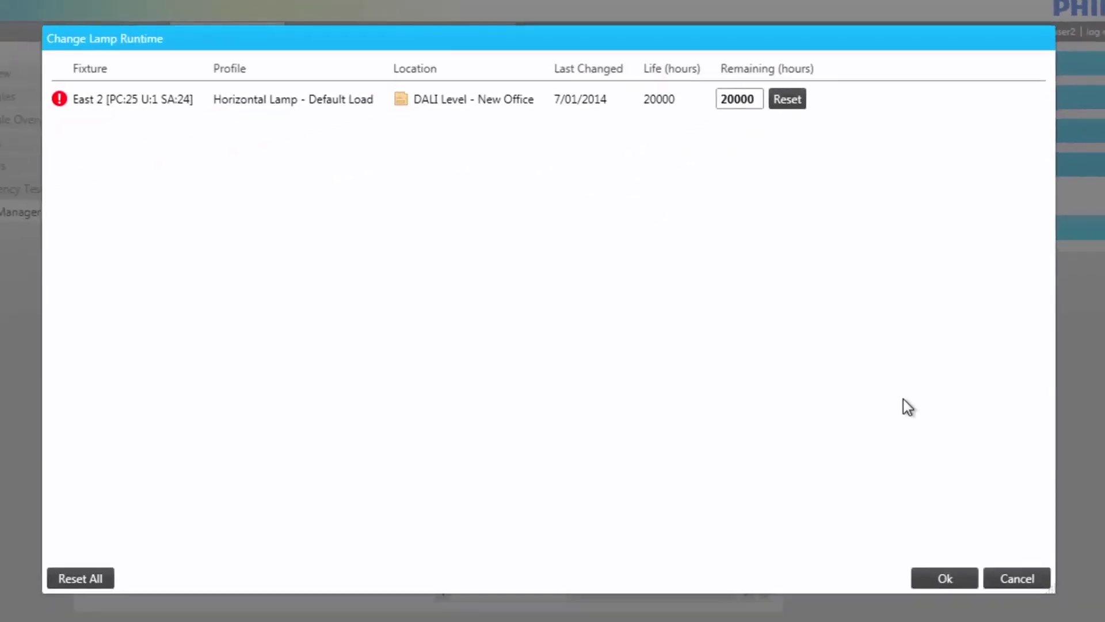
pyautogui.click(947, 566)
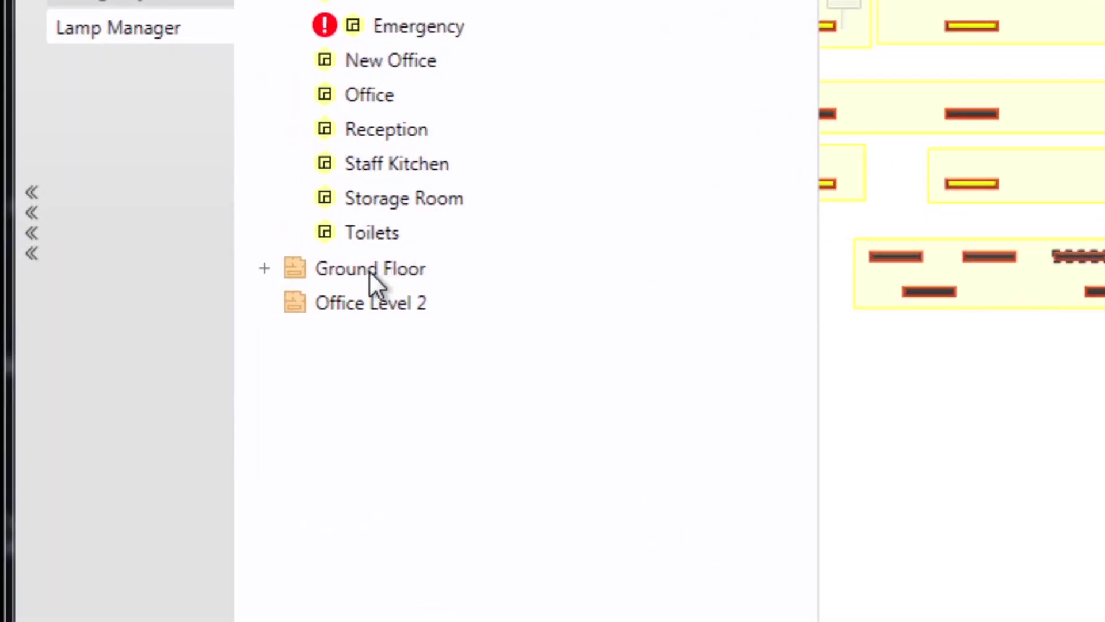
# - On the Ground Floor plan, replace the Entry-Channel 1 entrance lamp, resetting 19719 to 20000 hours
pyautogui.click(370, 271)
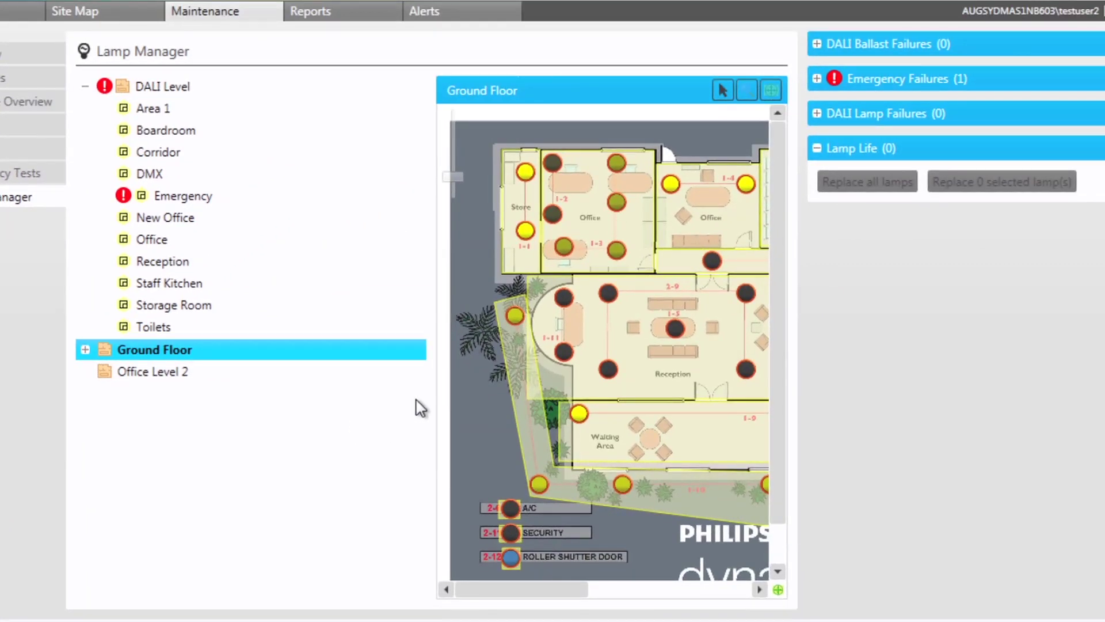
pyautogui.click(516, 318)
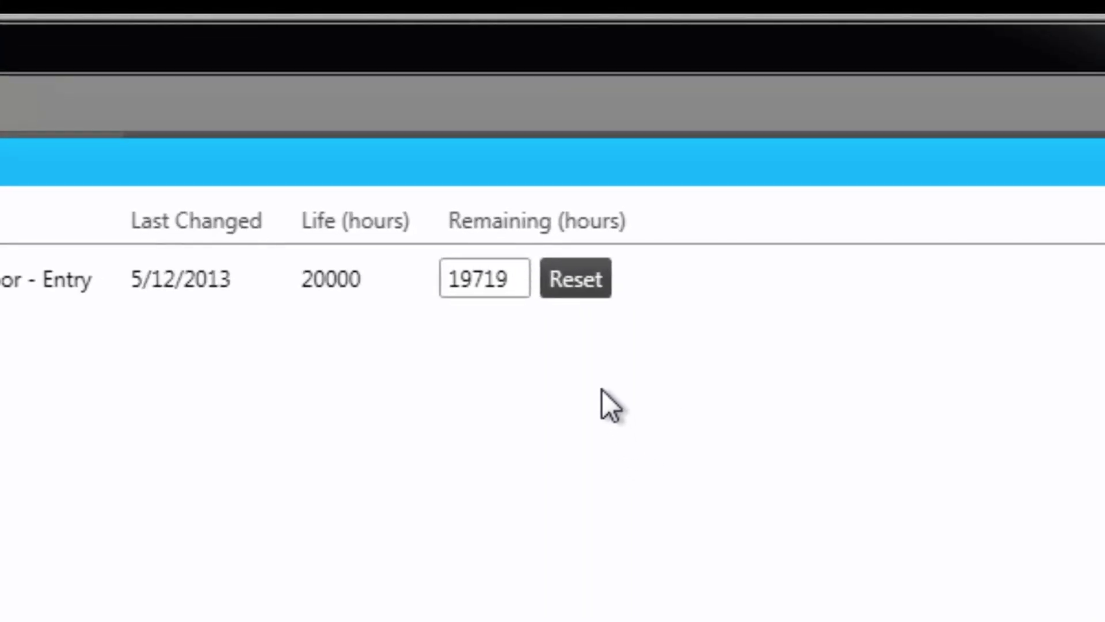
pyautogui.click(568, 288)
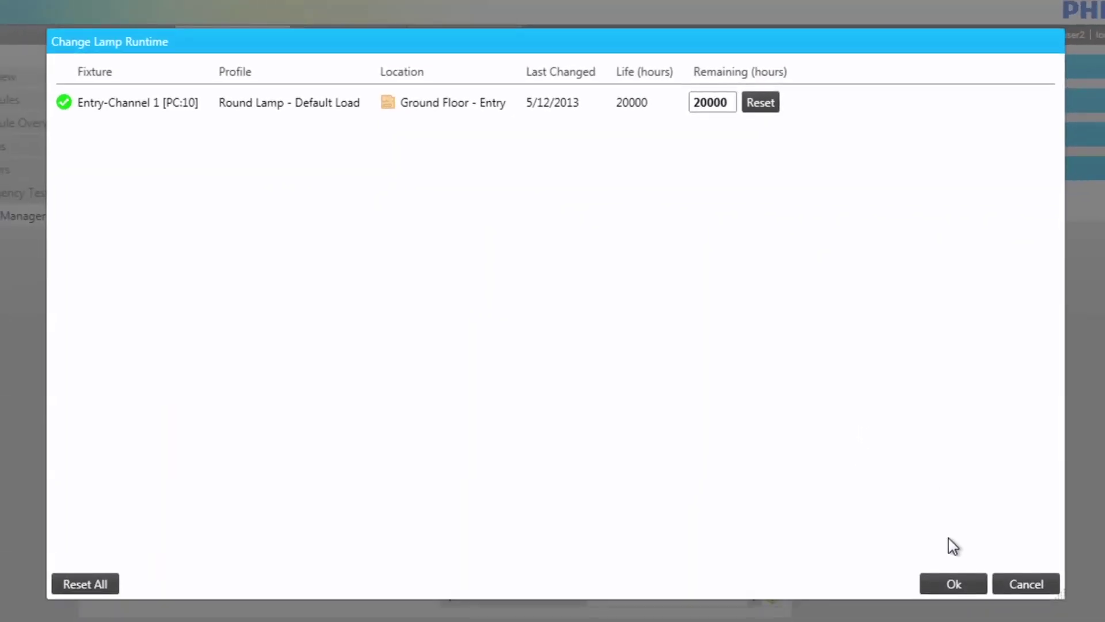
pyautogui.click(953, 584)
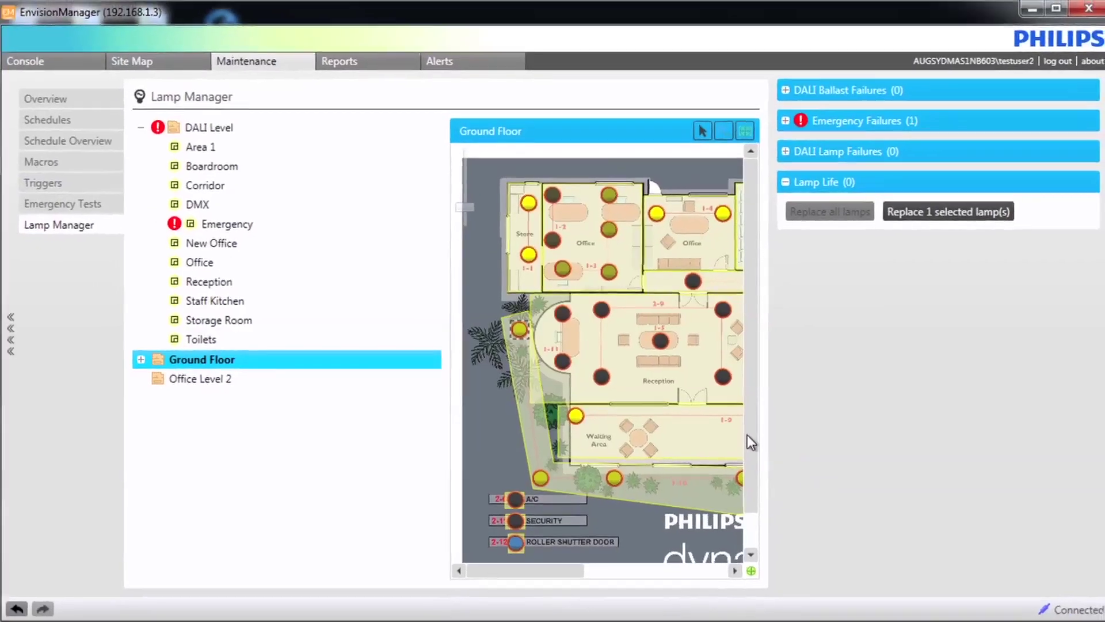